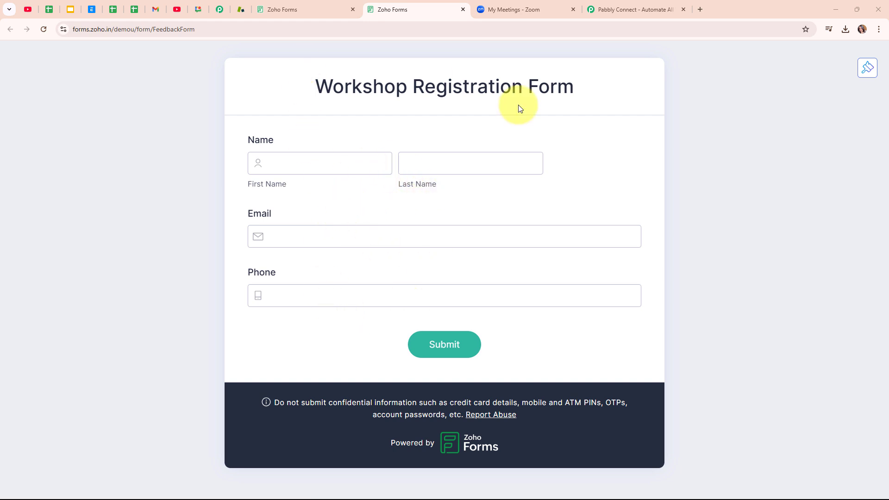
# Switch to the Zoom meetings tab listing upcoming sessions such as Workshop 2.0
pyautogui.click(513, 4)
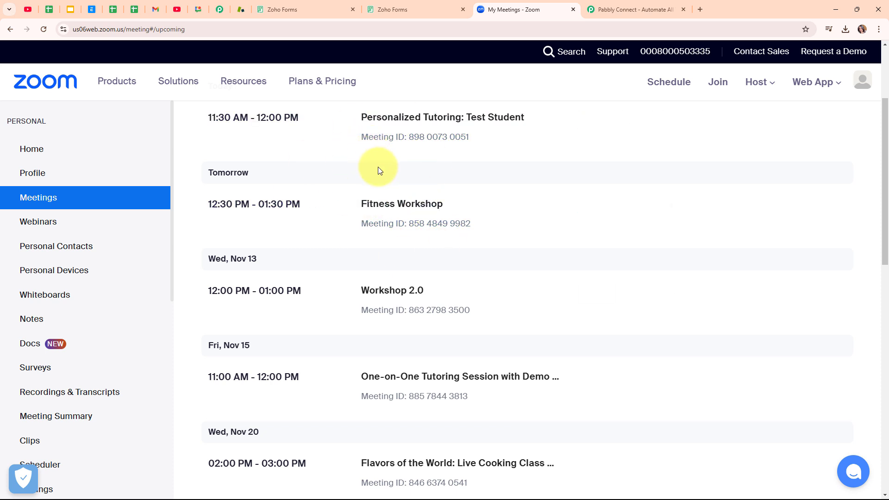
# Flip from Zoho Forms to the Zoom meetings tab, then bring up the Pabbly Connect page
pyautogui.click(394, 10)
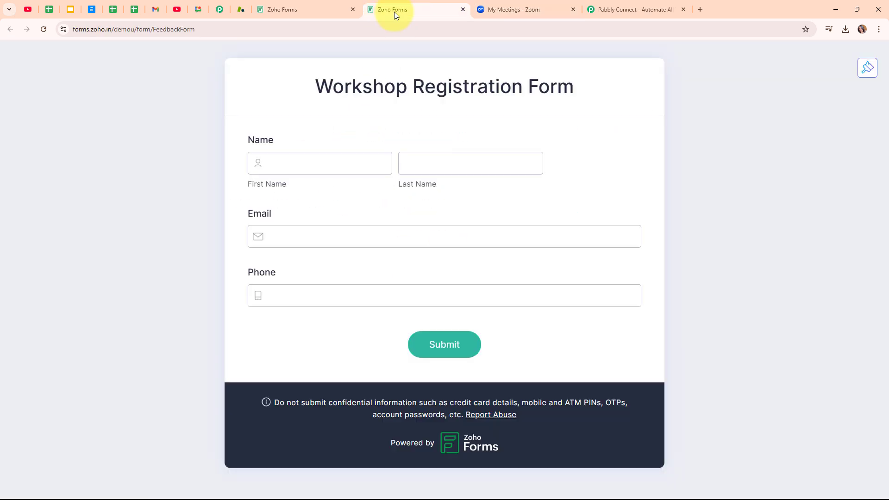
pyautogui.click(521, 4)
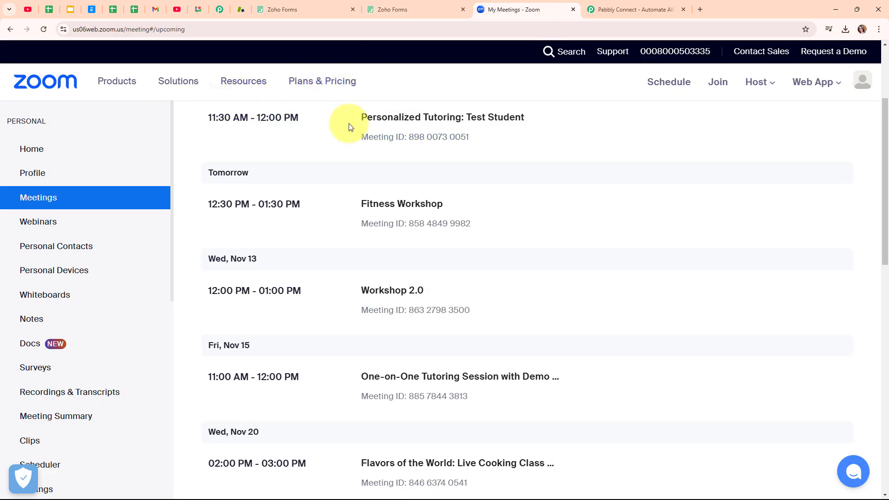
pyautogui.click(645, 4)
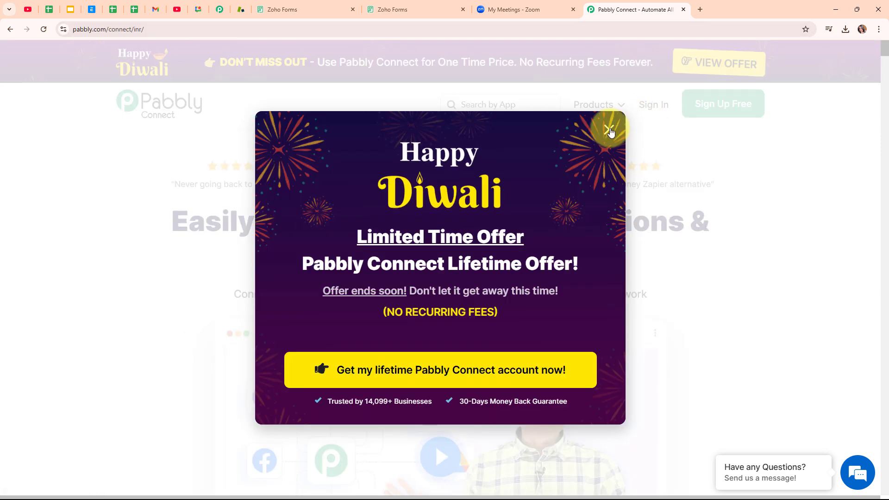
# Dismiss the Diwali popup, sign in, and open Pabbly Connect from All Pabbly Apps
pyautogui.click(609, 130)
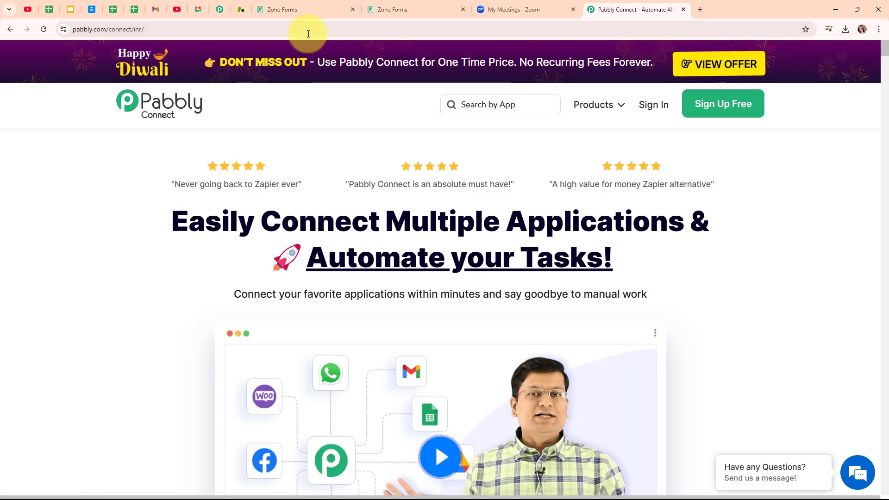
pyautogui.click(304, 28)
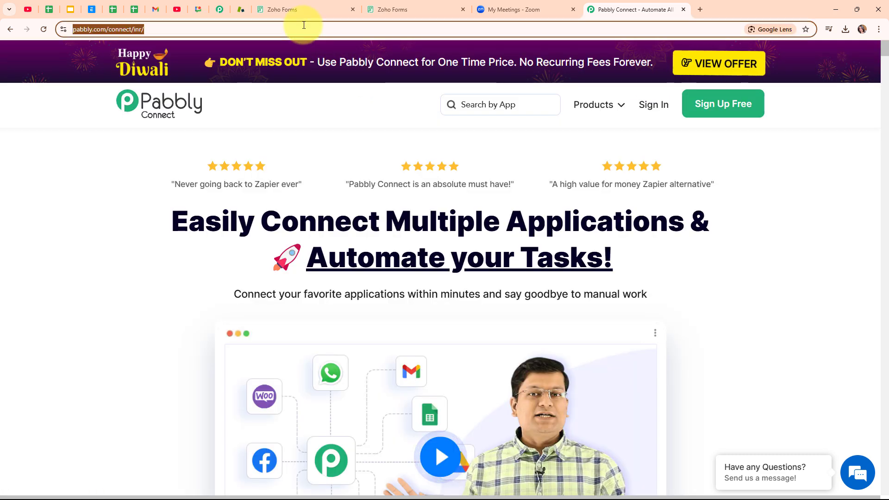
pyautogui.click(335, 99)
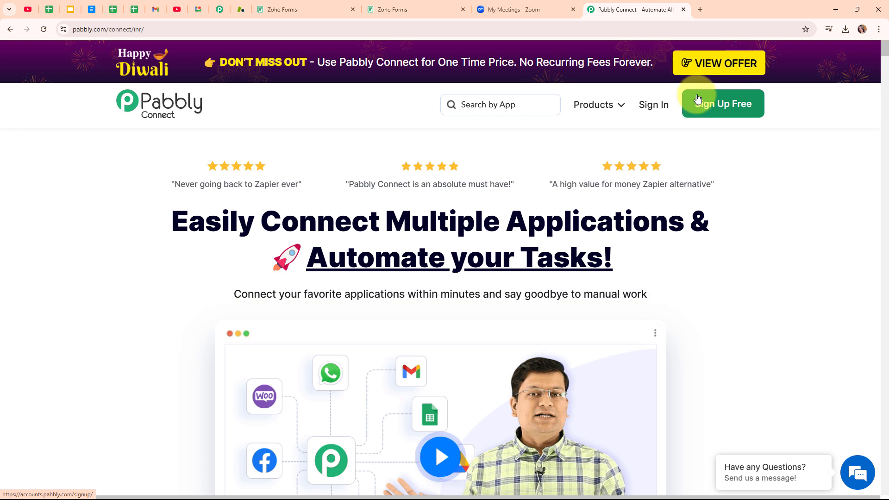
pyautogui.click(641, 112)
pyautogui.moveTo(112, 123); pyautogui.dragTo(287, 110)
pyautogui.click(334, 113)
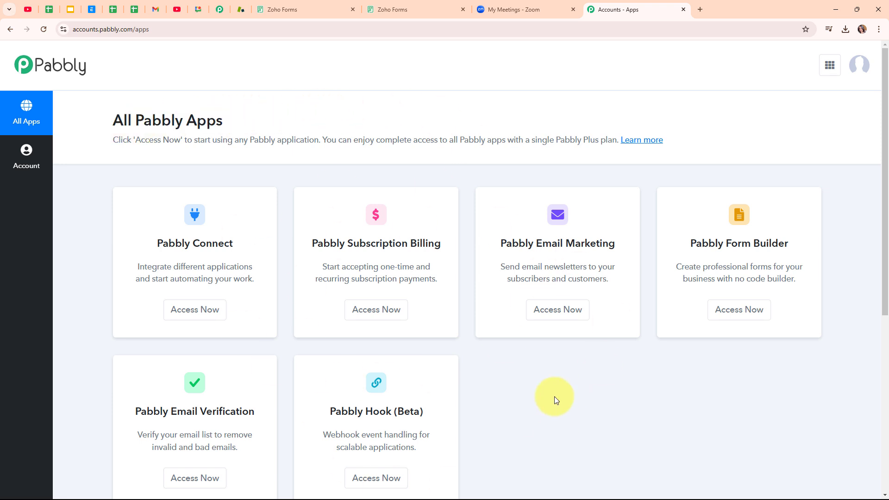
pyautogui.click(199, 323)
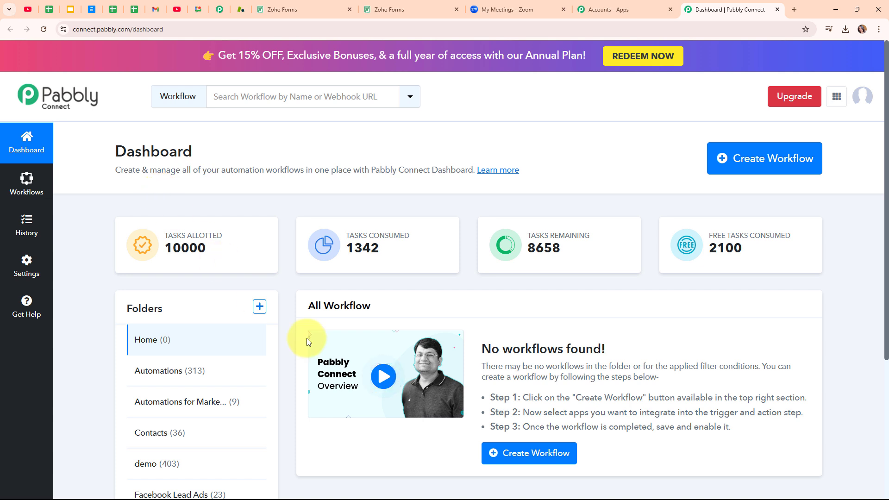
# Name a new workflow 'Add Zoom Meeting Registrant on Zoho Forms Submission' in the Automations folder
pyautogui.click(784, 162)
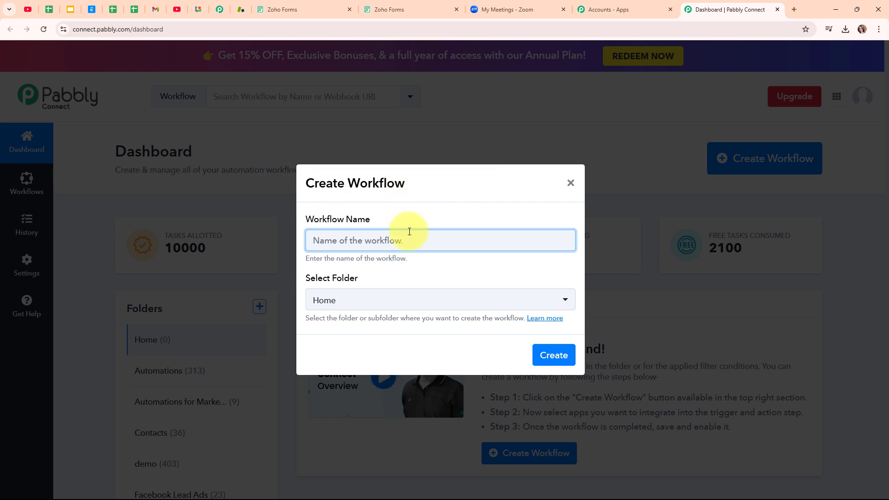
pyautogui.write('Add Zoom Meeting Registrant on Zoho Forms Submission')
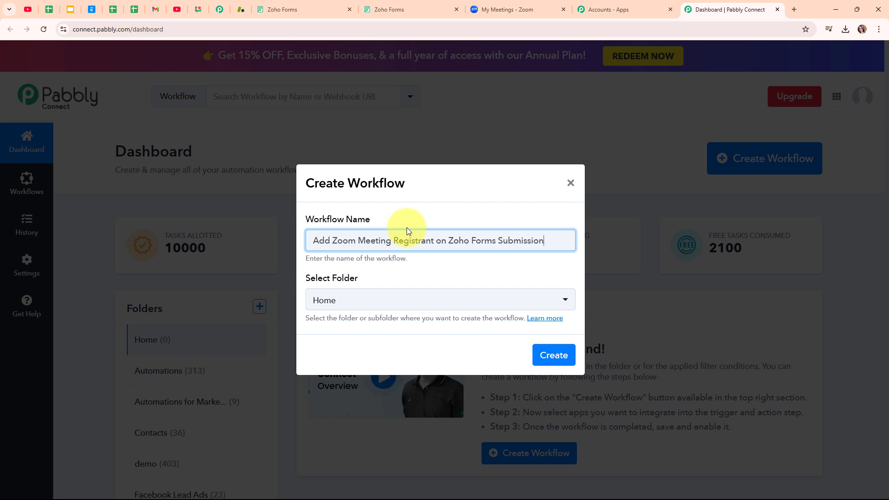
pyautogui.click(427, 302)
pyautogui.click(369, 136)
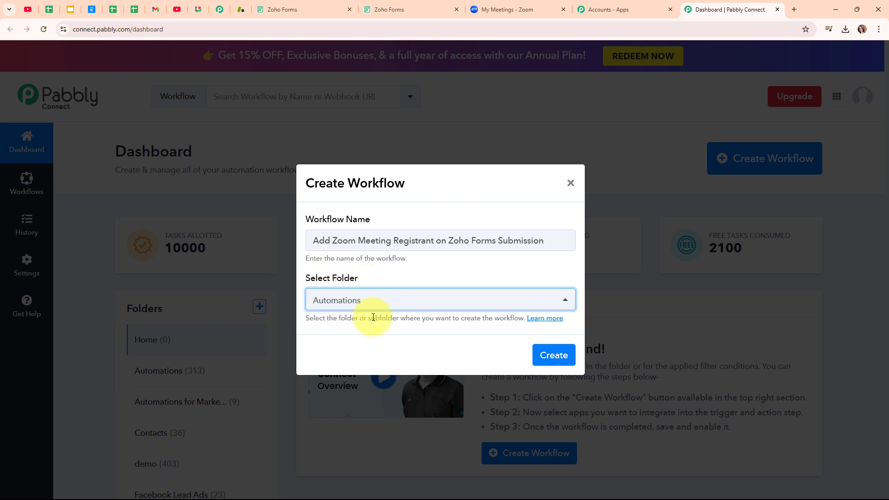
# Read through the folders help article, close it, and create the workflow
pyautogui.click(546, 319)
pyautogui.scroll(-10, 496, 287)
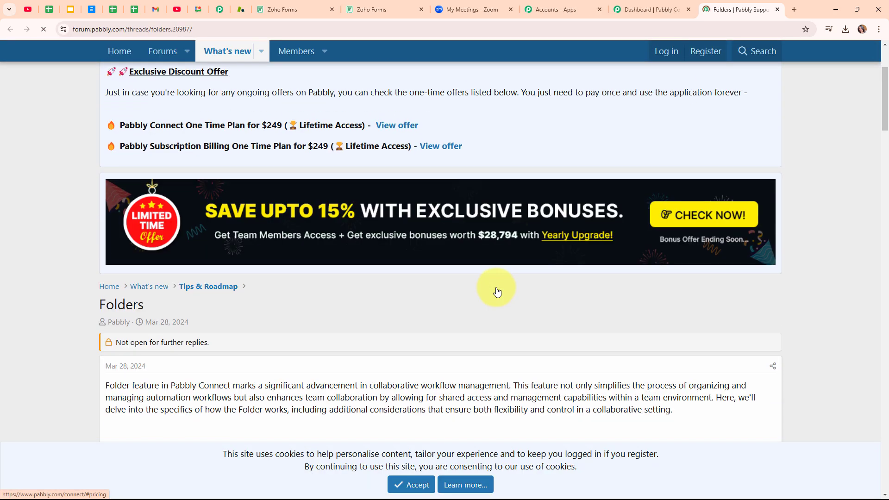
pyautogui.scroll(-2, 495, 291)
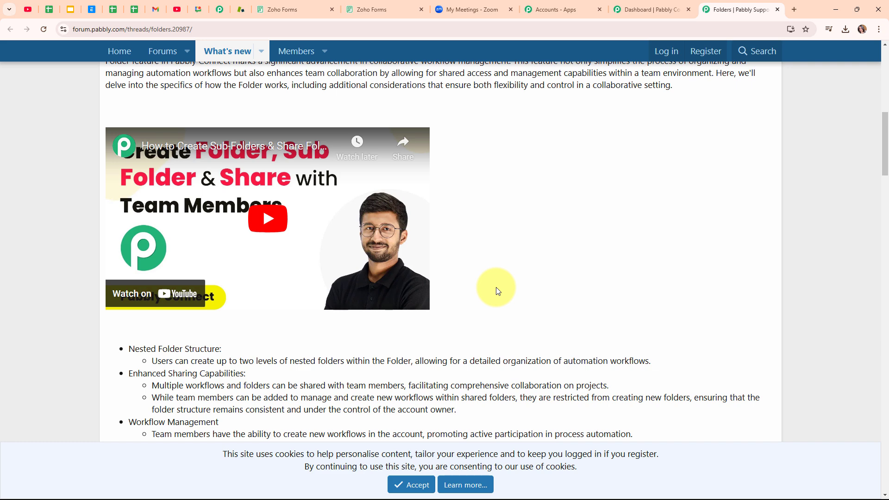
pyautogui.click(776, 10)
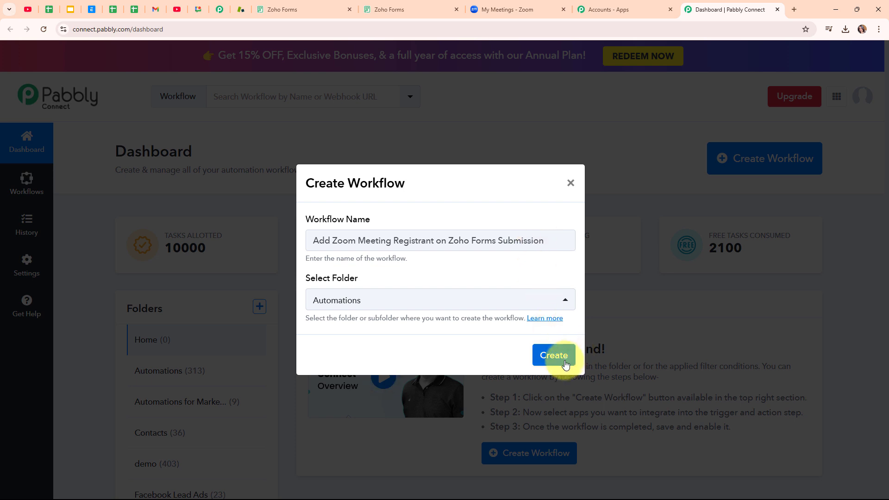
pyautogui.click(554, 355)
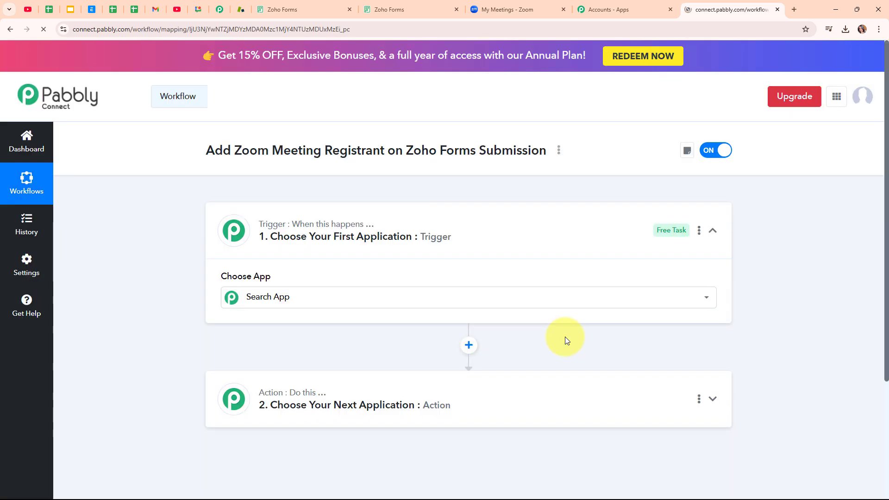
# Search 'zoho' in the trigger's app chooser and select Zoho Forms as the trigger app
pyautogui.click(713, 231)
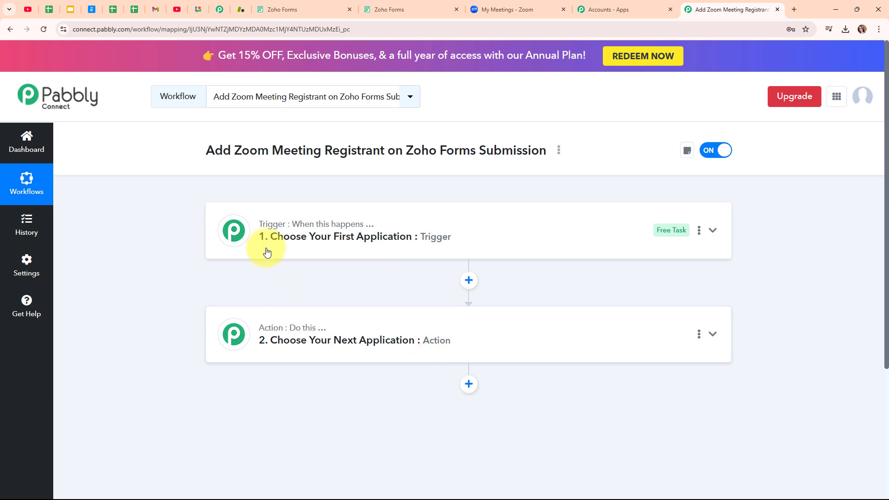
pyautogui.moveTo(296, 333)
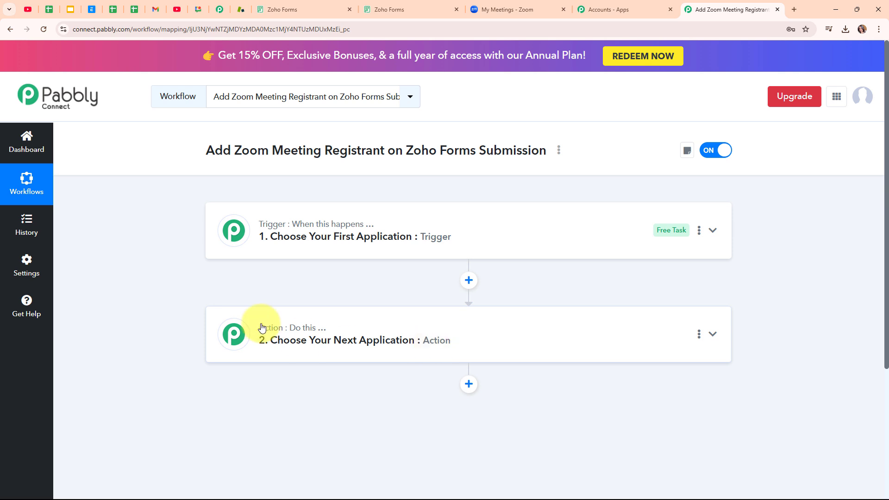
pyautogui.click(713, 231)
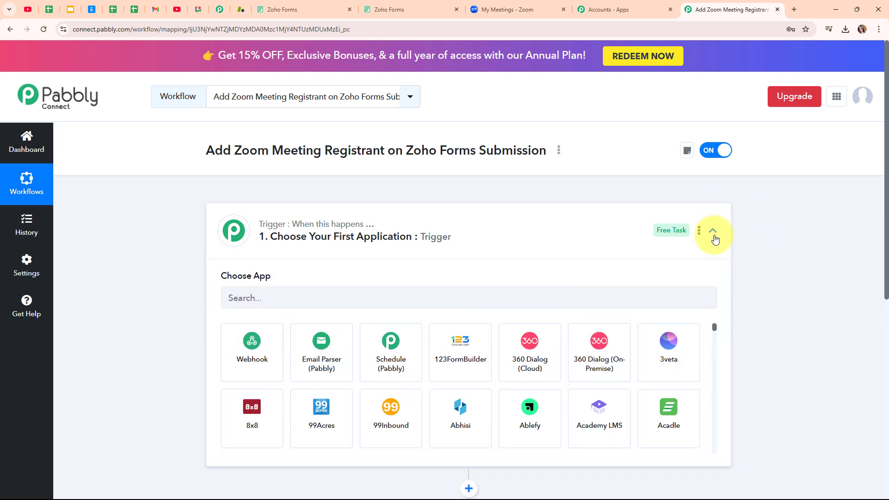
pyautogui.click(457, 304)
pyautogui.write('zoho')
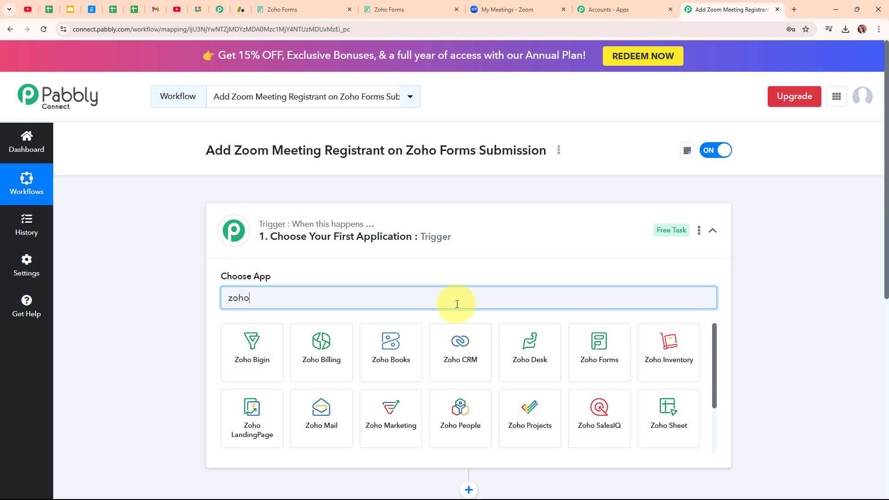
pyautogui.click(608, 366)
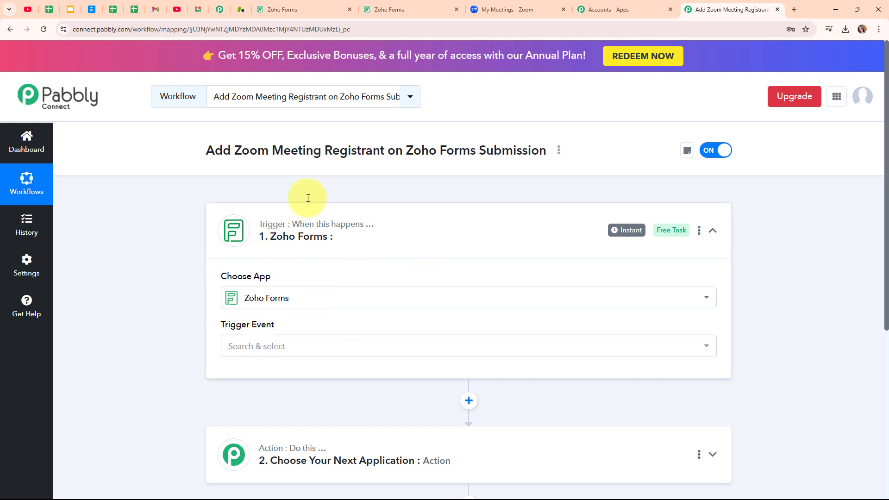
# Set the trigger event to New Form Submitted, copy its webhook URL, and start capturing the response
pyautogui.click(327, 351)
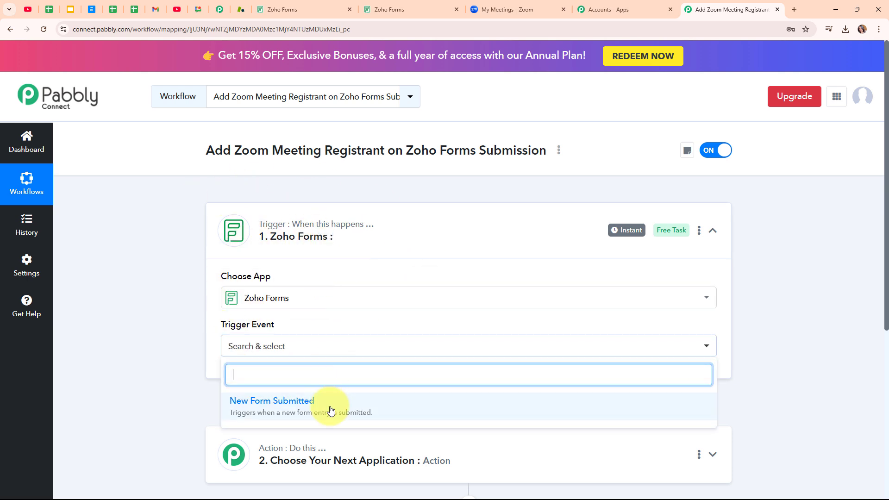
pyautogui.click(327, 417)
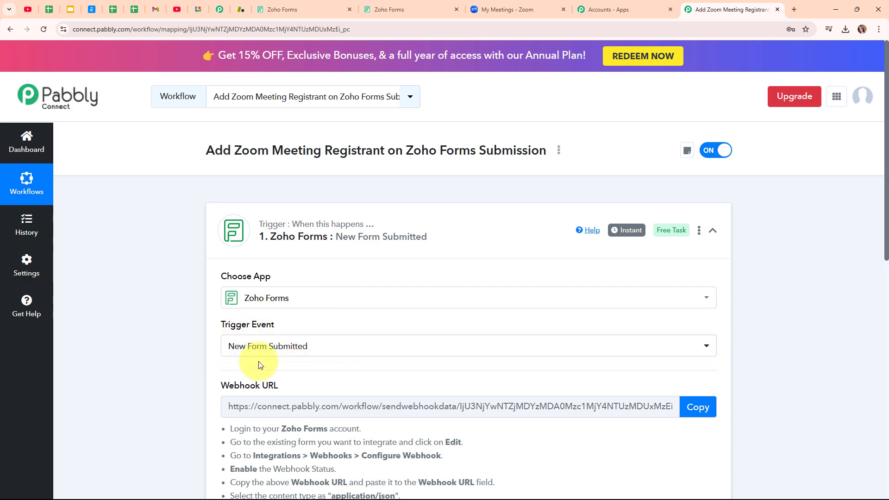
pyautogui.scroll(-3, 367, 353)
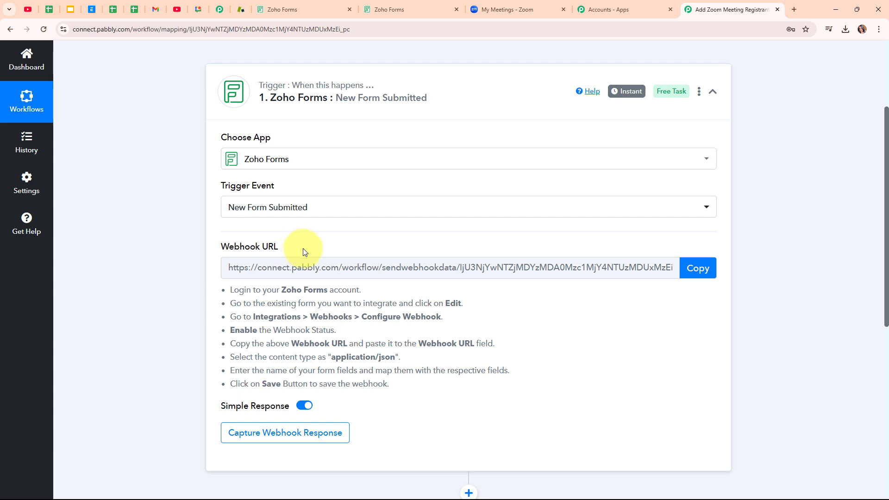
pyautogui.moveTo(225, 283); pyautogui.dragTo(376, 401)
pyautogui.click(377, 398)
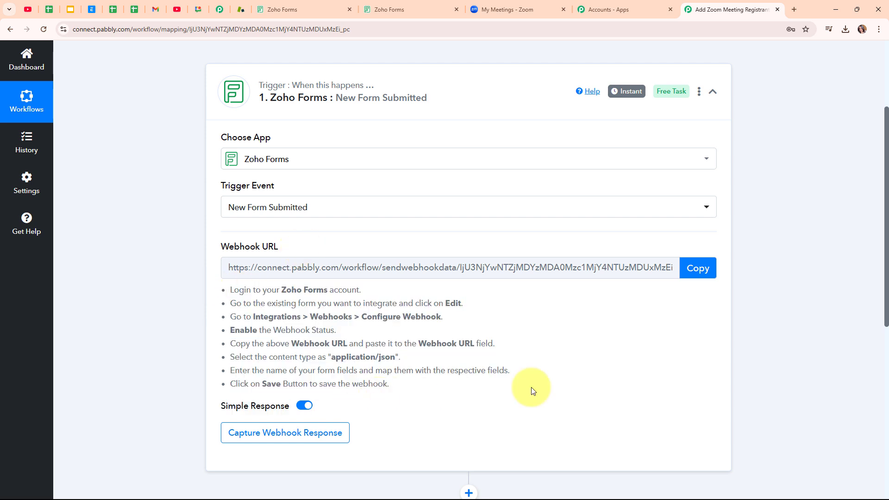
pyautogui.click(701, 272)
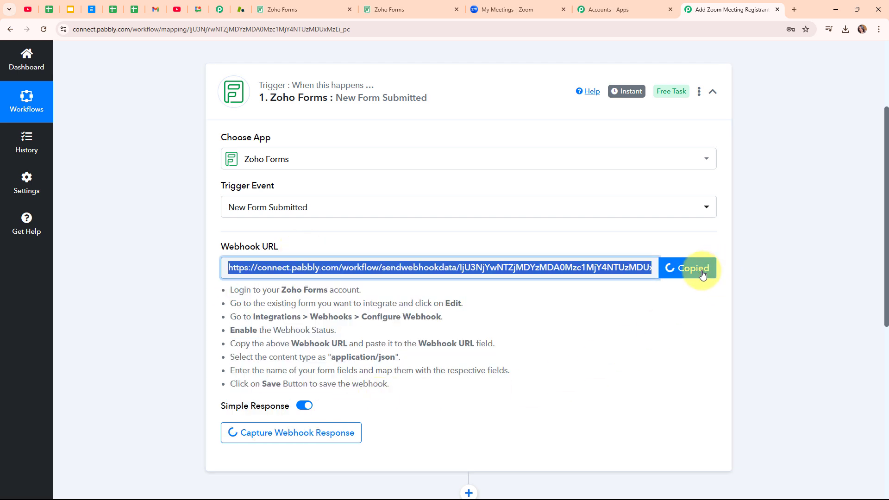
pyautogui.click(276, 6)
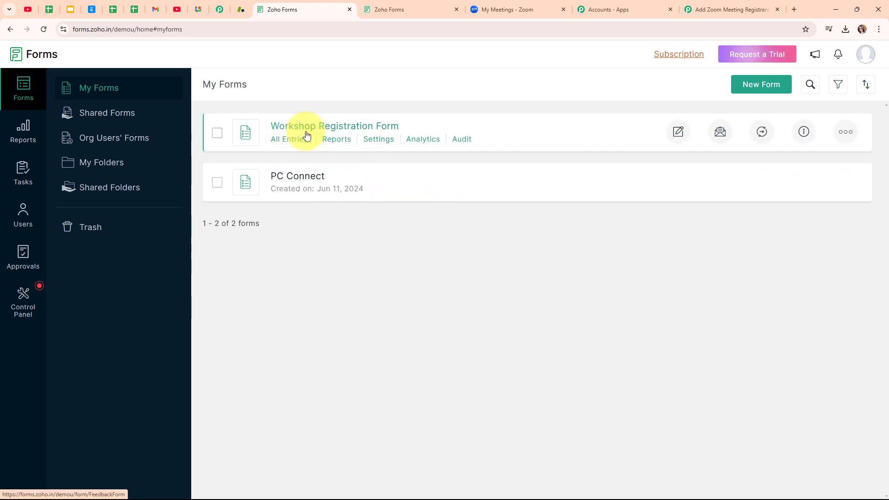
# Open the Workshop Registration Form's Integrations settings at the Webhooks section
pyautogui.click(387, 139)
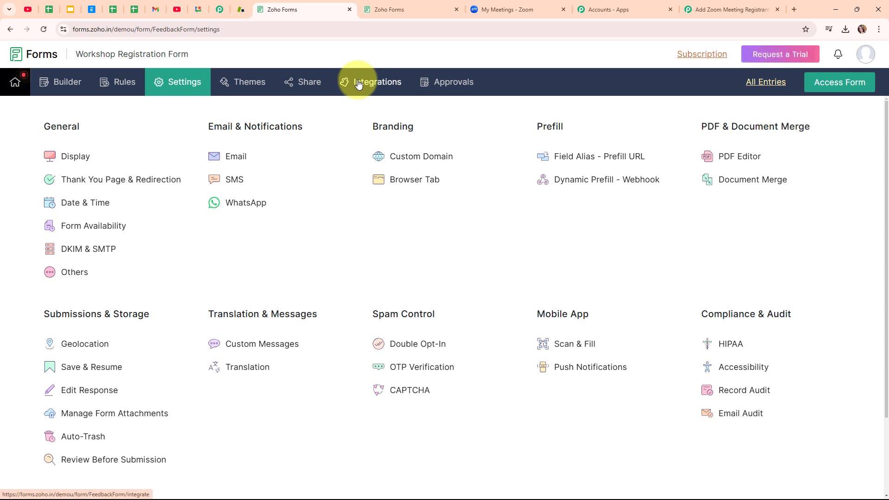
pyautogui.click(358, 83)
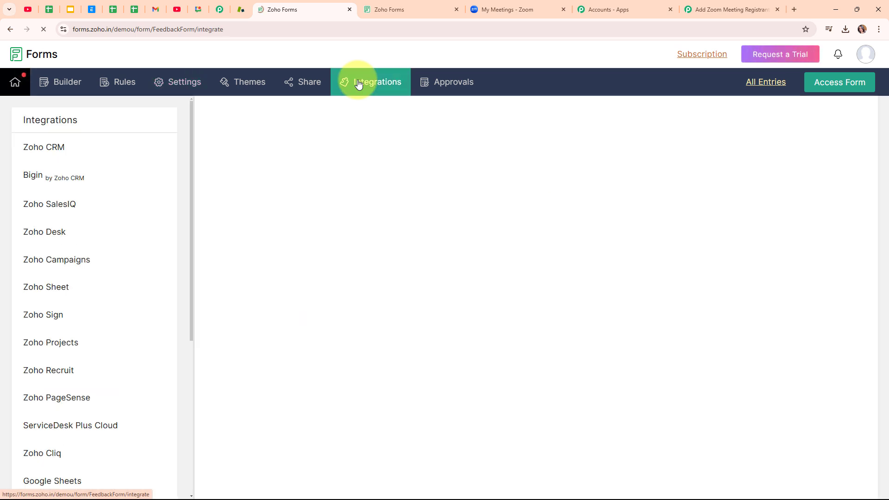
pyautogui.scroll(-4, 169, 240)
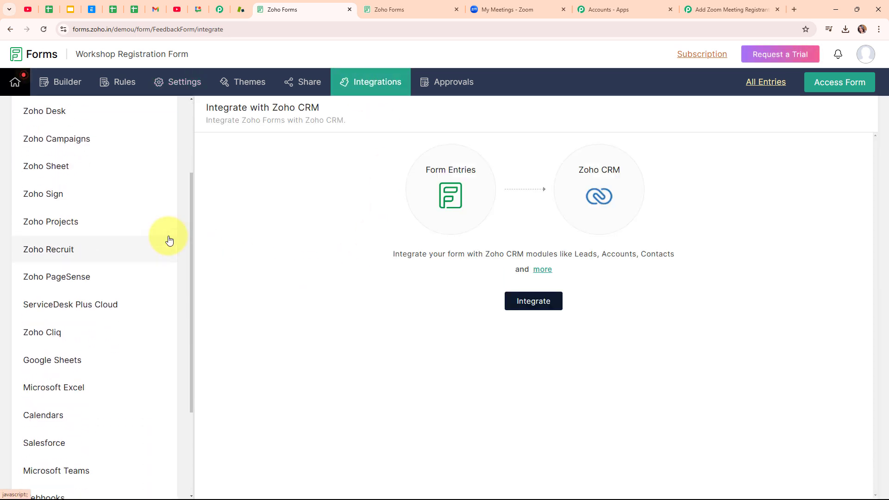
pyautogui.scroll(-2, 170, 239)
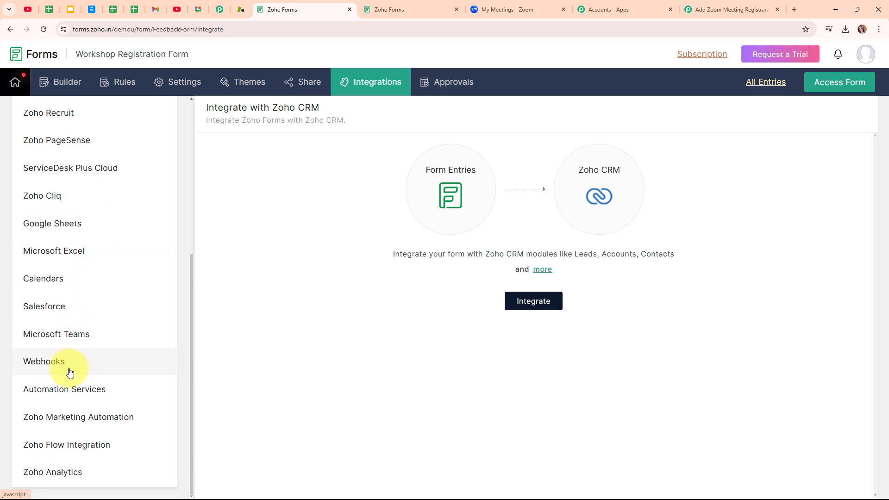
pyautogui.click(41, 366)
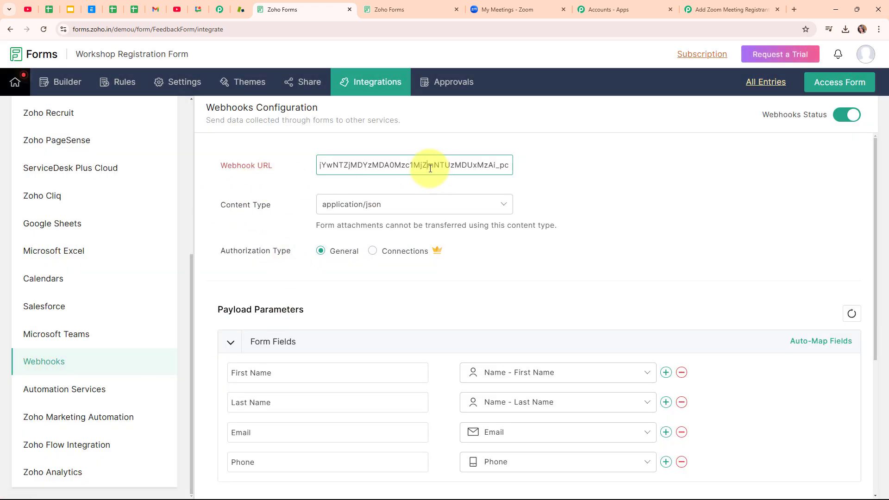
# Replace the webhook URL with the Pabbly Connect URL, keeping application/json as content type
pyautogui.hotkey('ctrl', 'a')
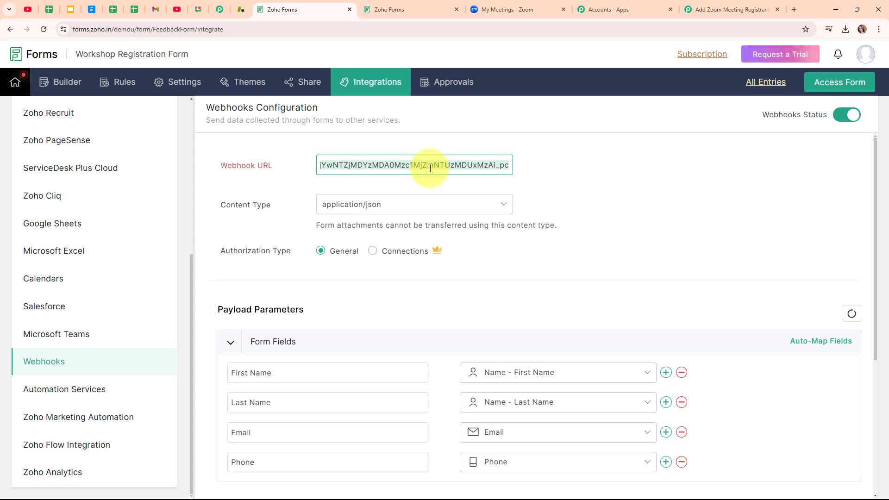
pyautogui.press('BackSpace')
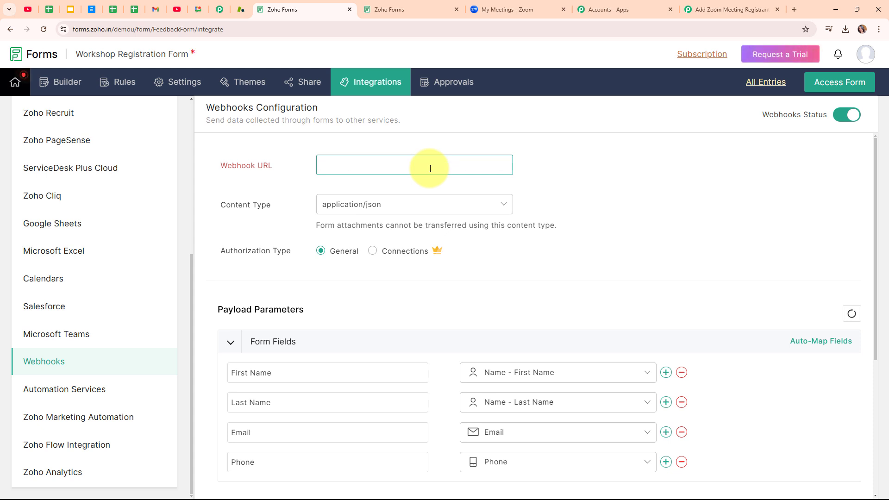
pyautogui.hotkey('ctrl', 'v')
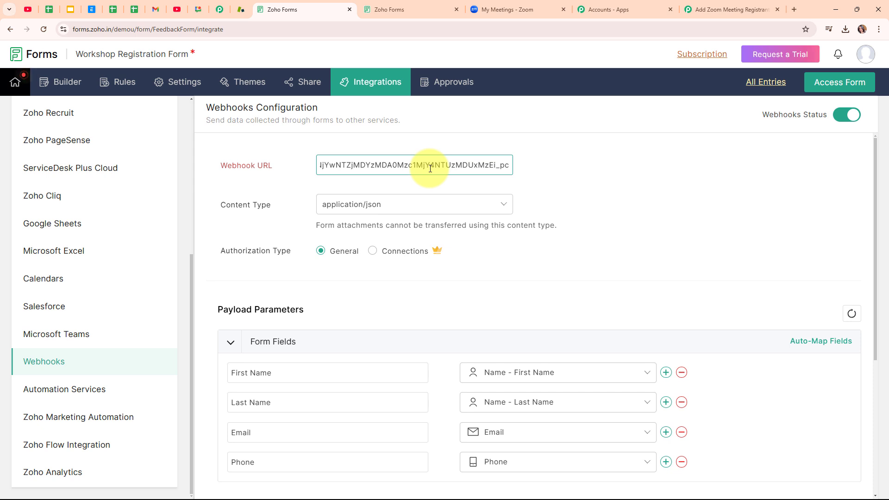
pyautogui.click(279, 181)
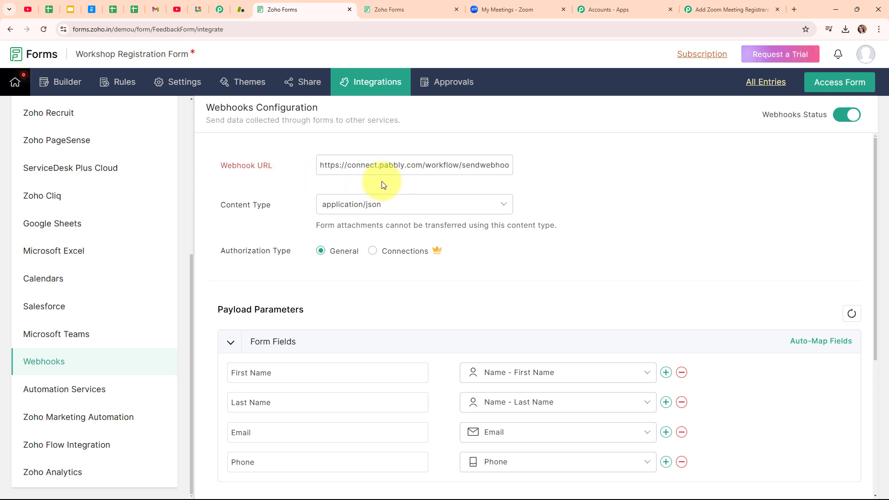
pyautogui.click(438, 206)
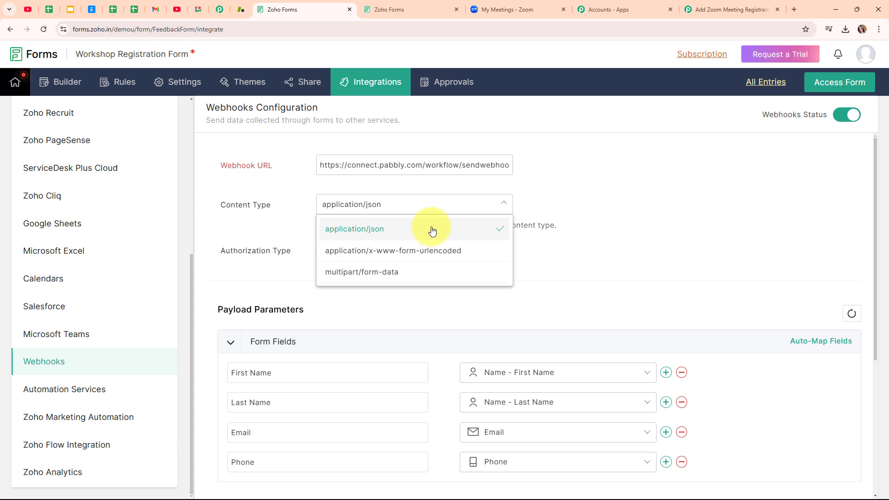
pyautogui.click(431, 230)
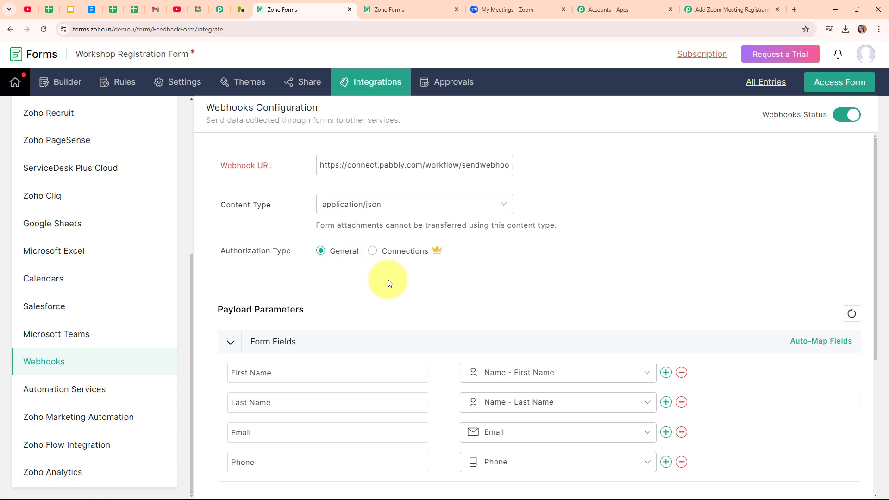
# Review the field mappings, save the webhook, and bring up the live registration form
pyautogui.scroll(-2, 389, 279)
pyautogui.moveTo(307, 218); pyautogui.dragTo(194, 217)
pyautogui.click(305, 222)
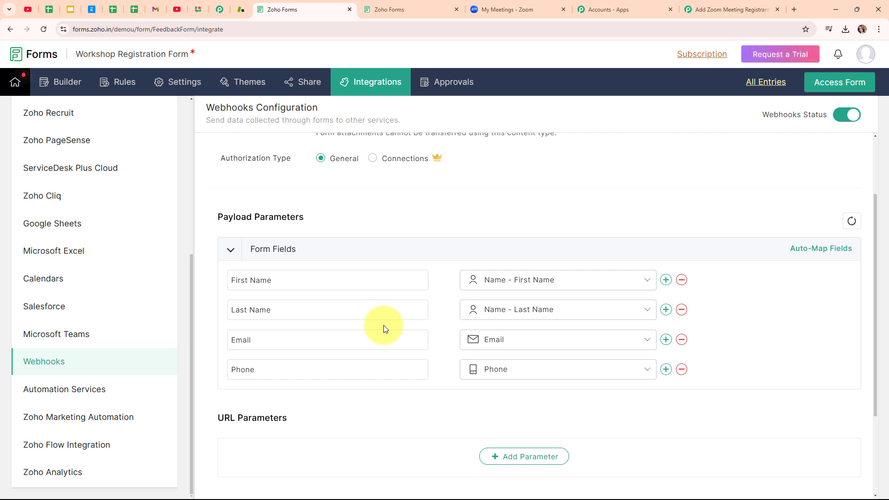
pyautogui.scroll(-3, 525, 384)
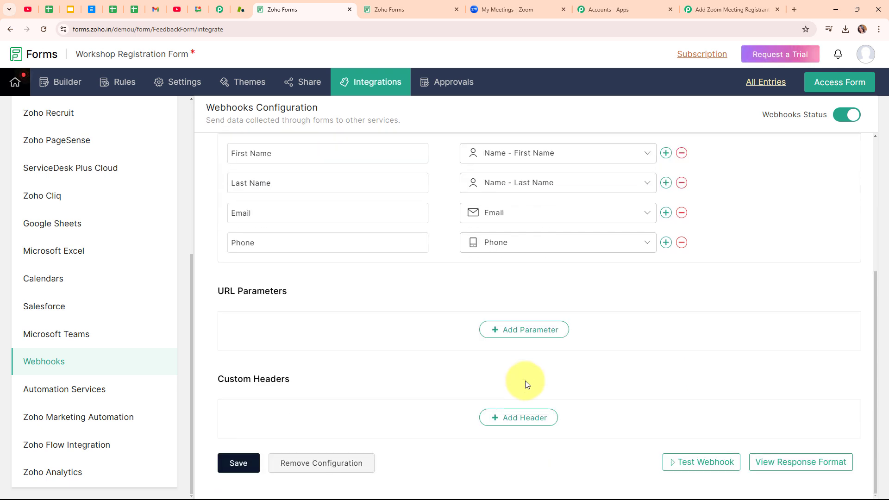
pyautogui.click(241, 469)
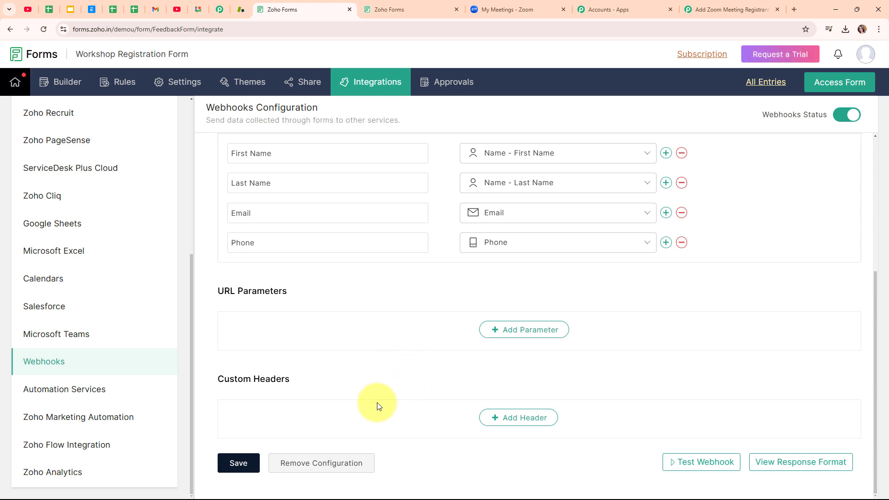
pyautogui.click(378, 8)
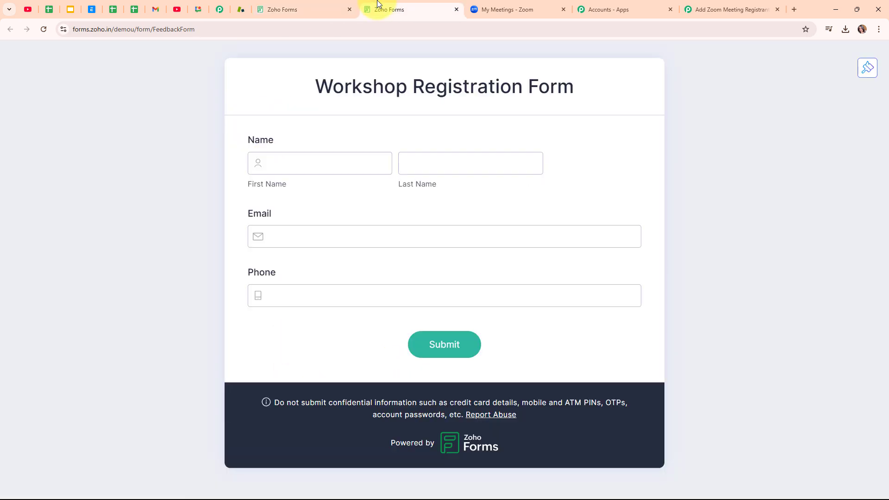
# Check the waiting Pabbly trigger, then enter first name 'Dummy' and last name 'Us' in the form
pyautogui.click(713, 6)
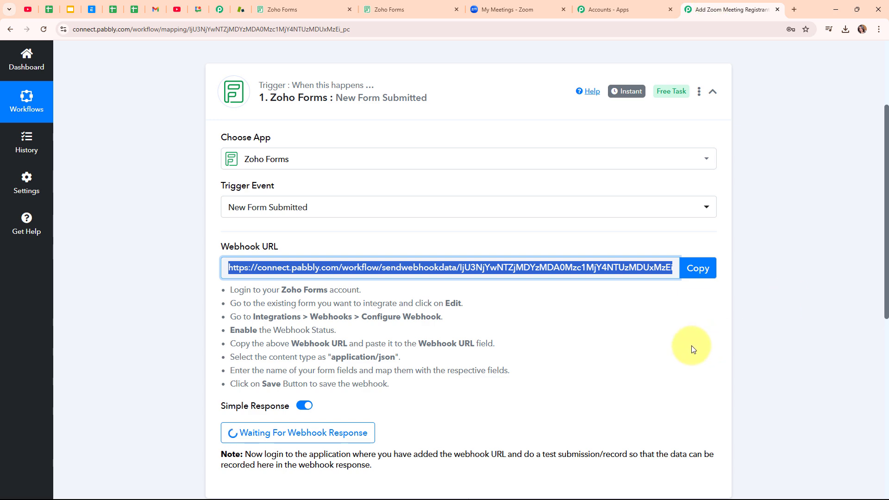
pyautogui.scroll(-3, 685, 345)
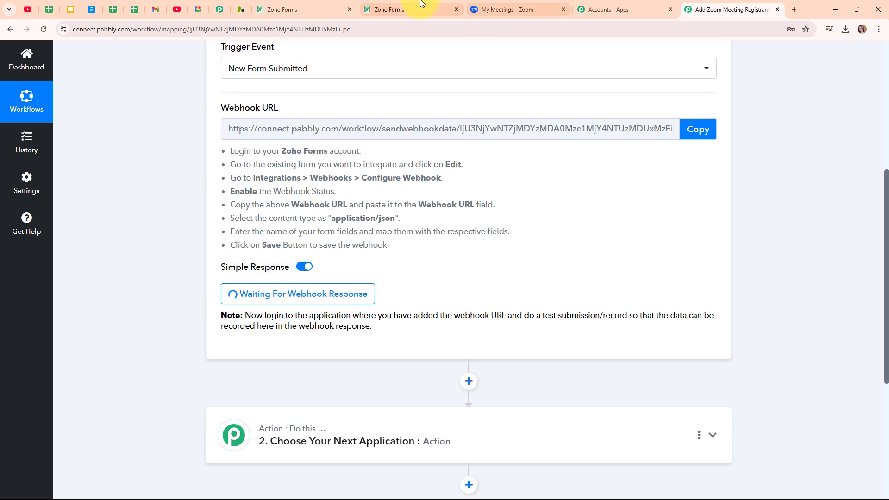
pyautogui.click(388, 9)
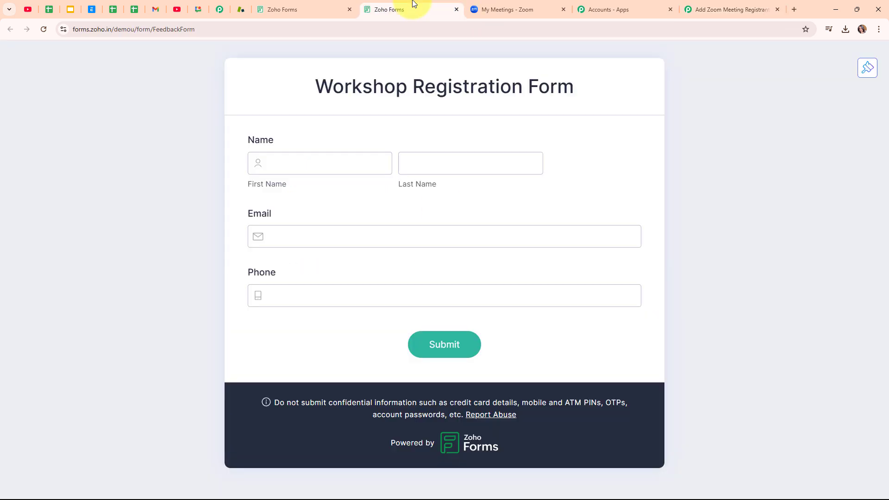
pyautogui.click(340, 159)
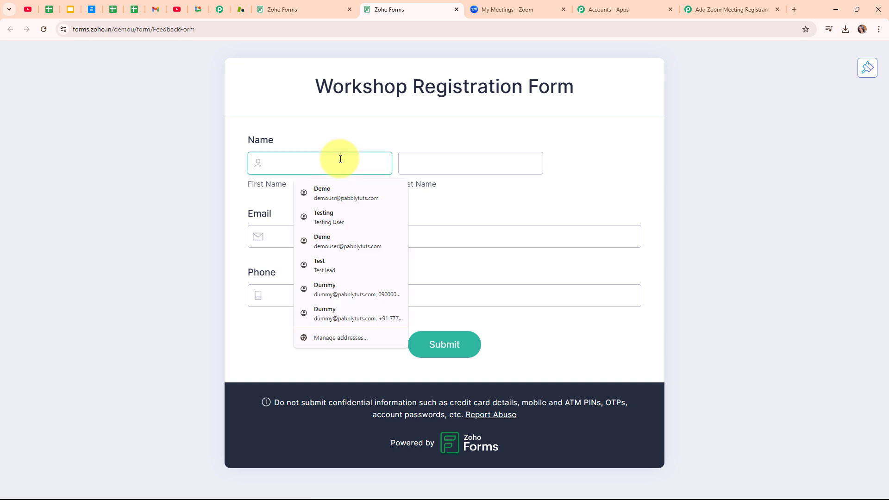
pyautogui.write('Dumm')
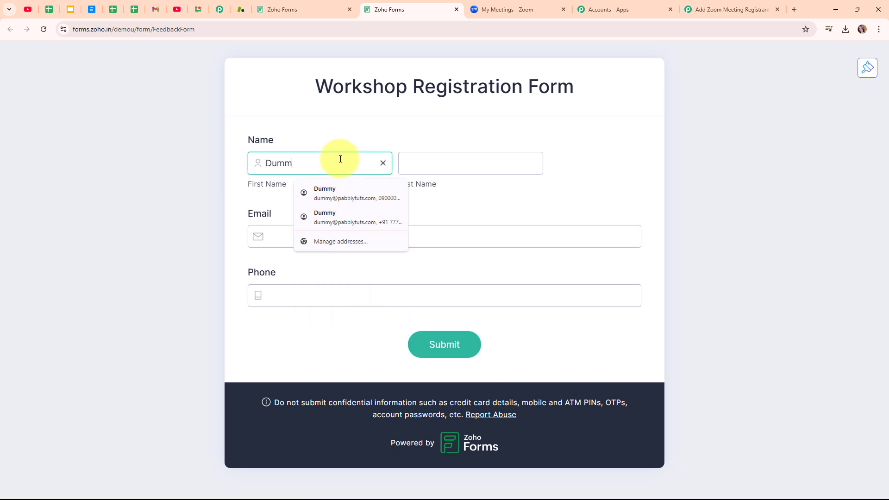
pyautogui.write('y')
pyautogui.click(430, 165)
pyautogui.write('User')
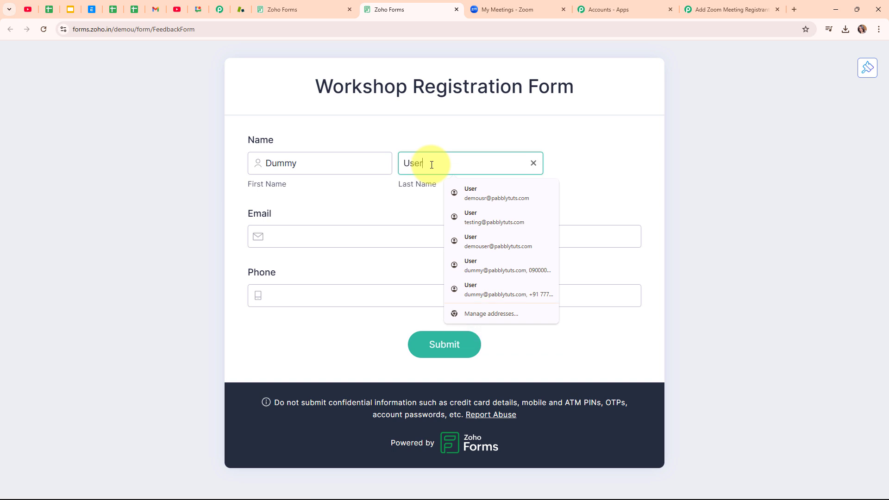
# Fill in a test e-mail, paste the phone number, and submit the test registration
pyautogui.click(373, 243)
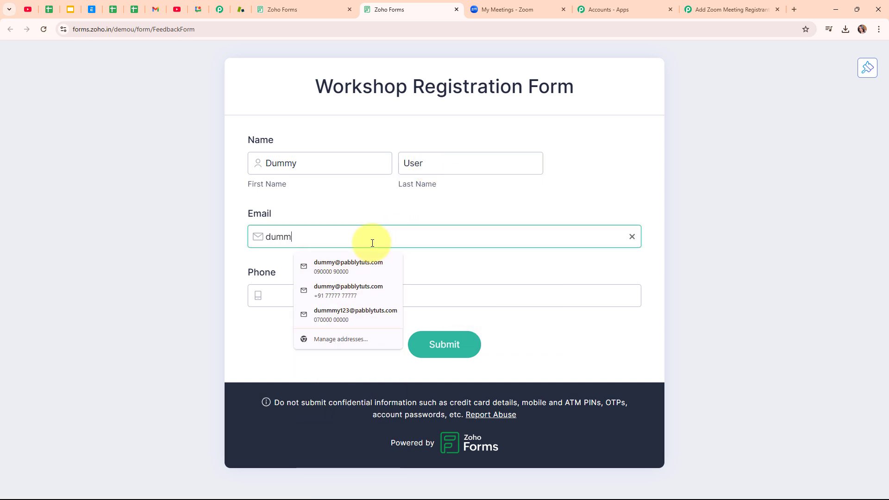
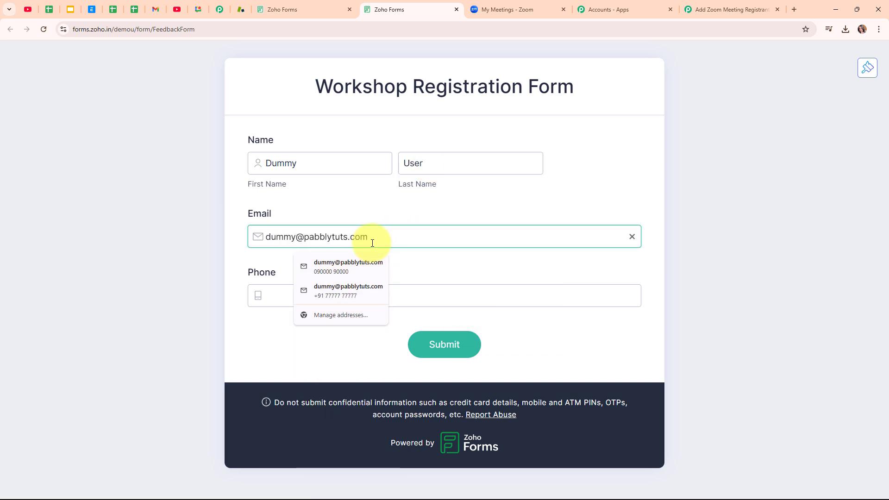
pyautogui.click(436, 298)
pyautogui.hotkey('ctrl', 'v')
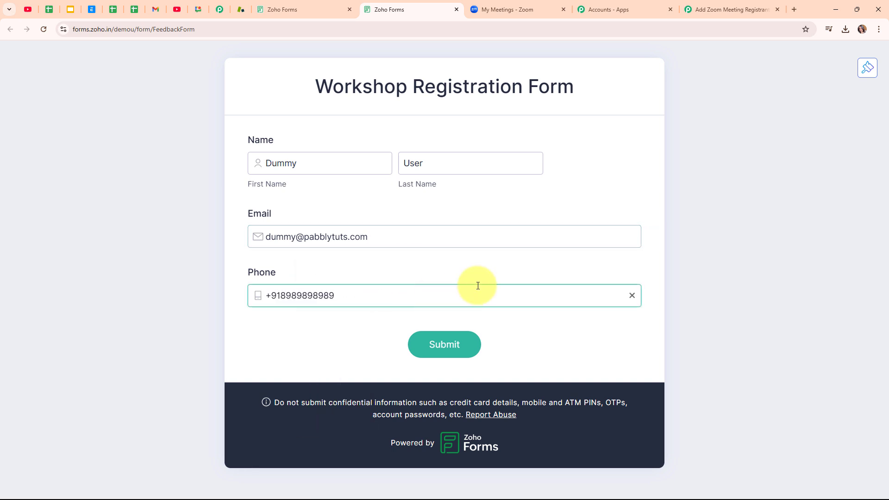
pyautogui.click(452, 354)
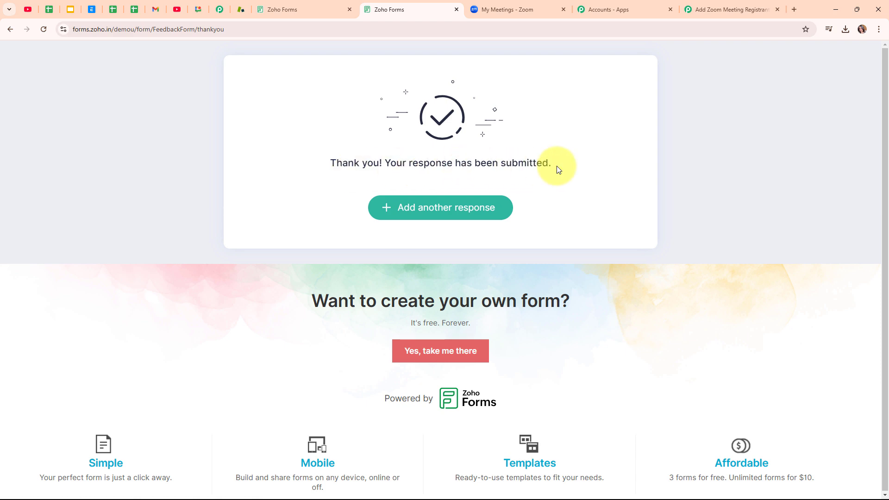
pyautogui.click(737, 9)
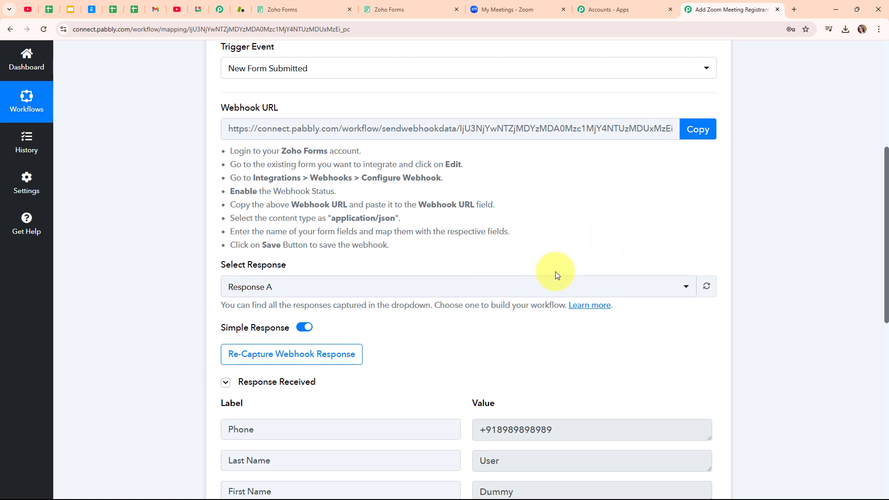
# Review the captured Phone, Last Name, First Name and Email values, then collapse the trigger step
pyautogui.scroll(-4, 554, 272)
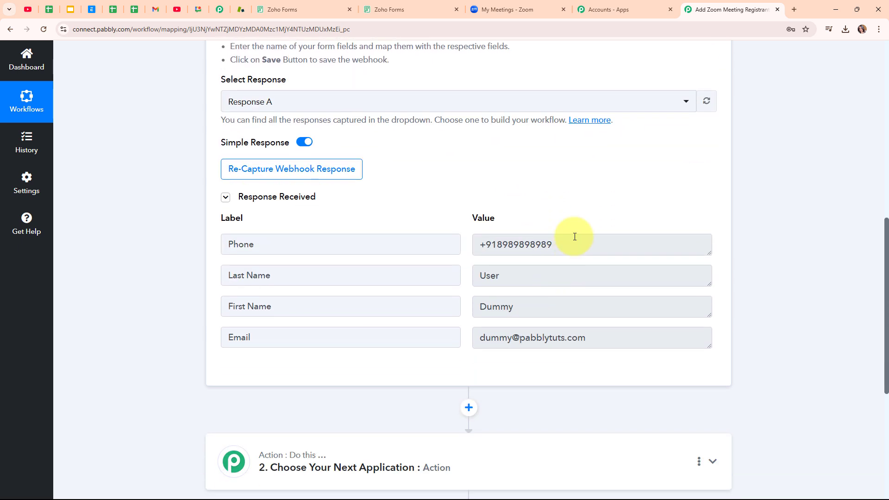
pyautogui.click(574, 237)
pyautogui.click(565, 276)
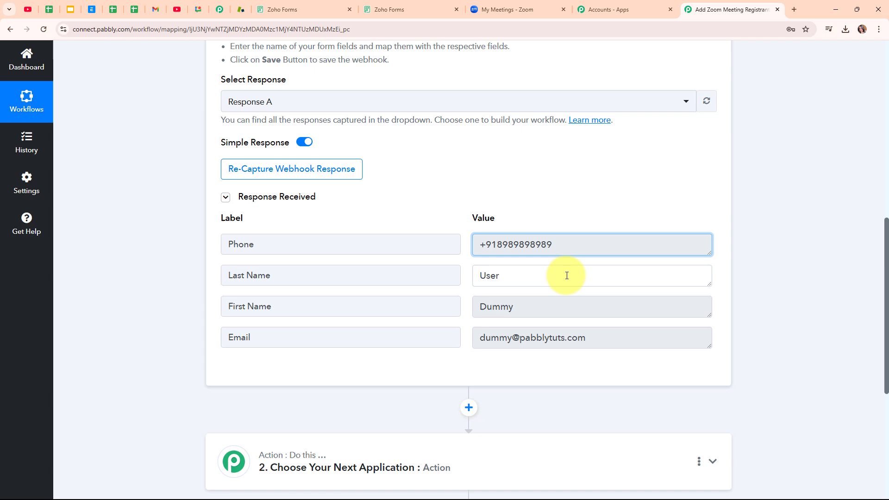
pyautogui.click(575, 305)
pyautogui.click(641, 343)
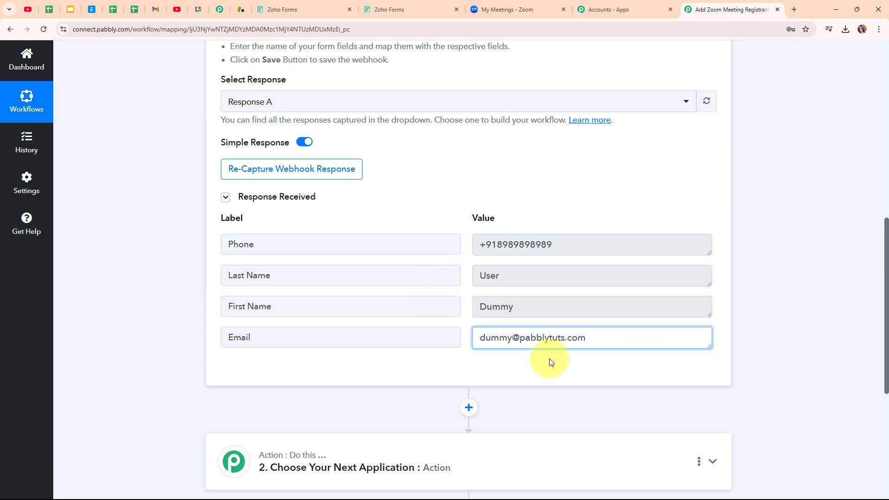
pyautogui.click(378, 375)
pyautogui.scroll(10, 763, 302)
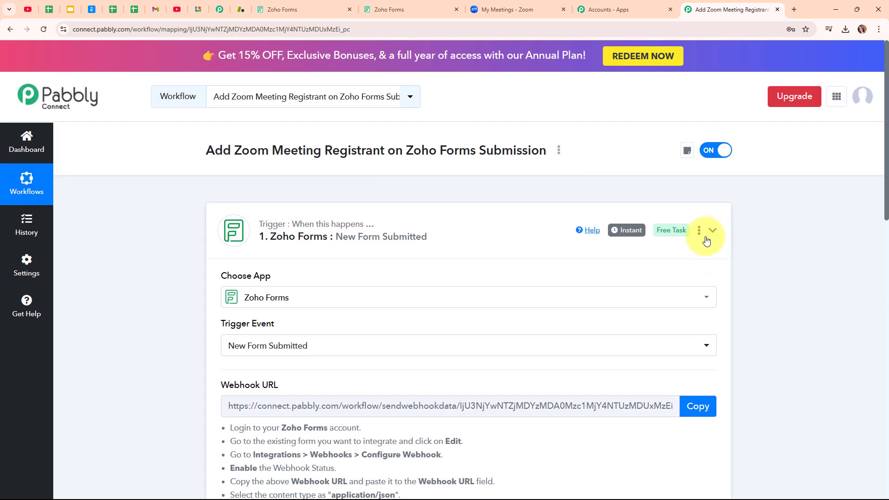
pyautogui.click(706, 240)
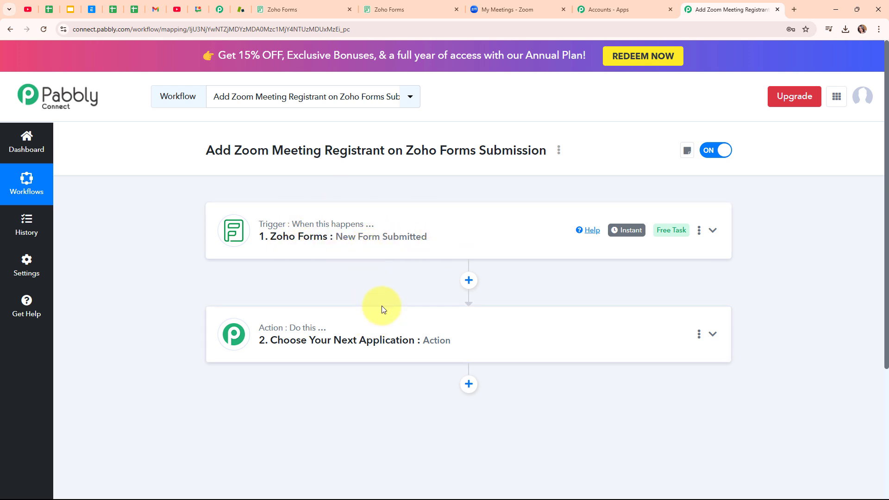
# Search 'zoom', pick Zoom as the action app with the Add Meeting Registrant event, and begin connecting an account
pyautogui.click(496, 331)
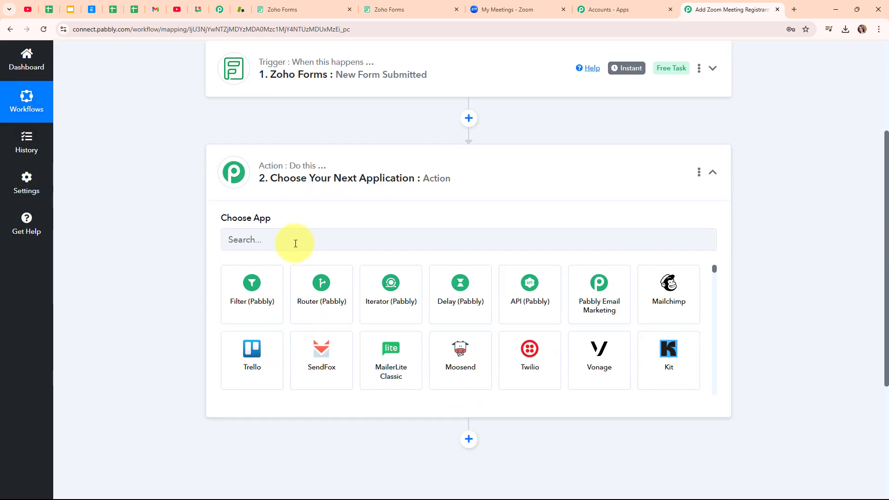
pyautogui.click(295, 241)
pyautogui.write('zoom')
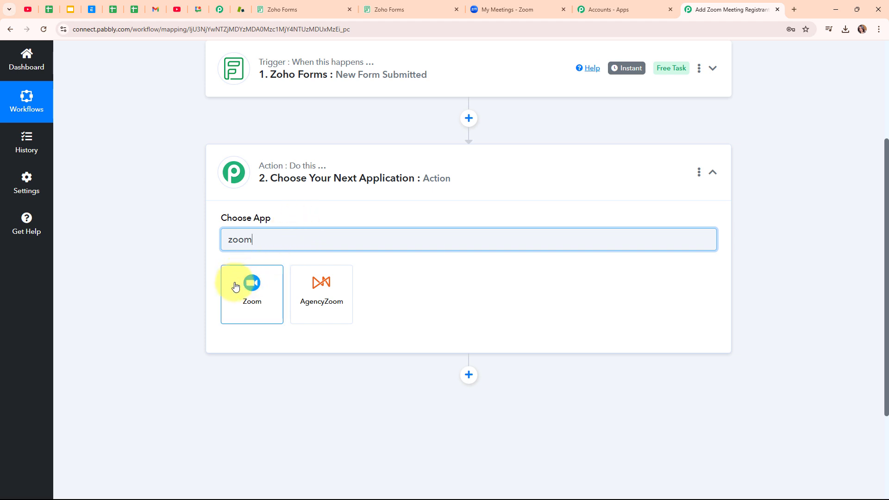
pyautogui.click(235, 286)
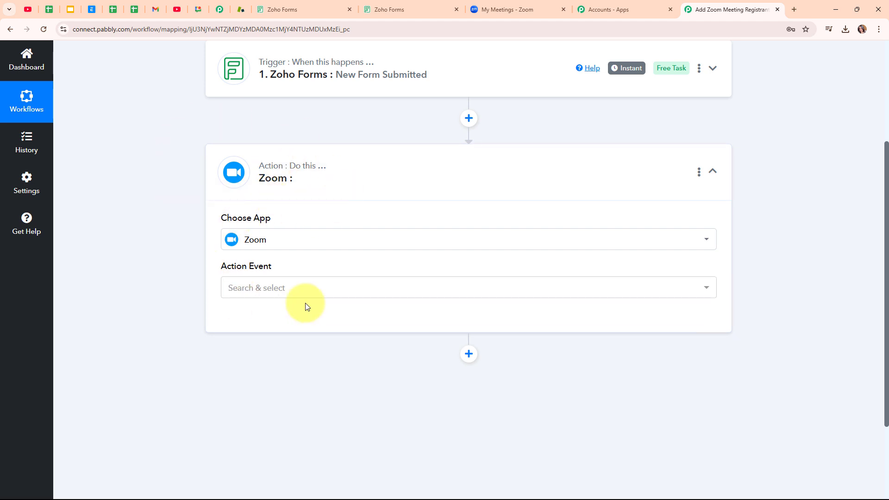
pyautogui.click(335, 287)
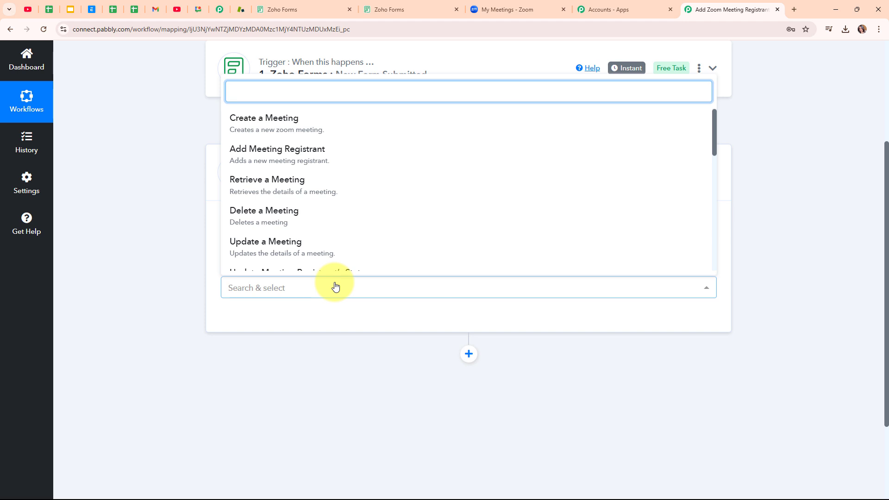
pyautogui.click(303, 159)
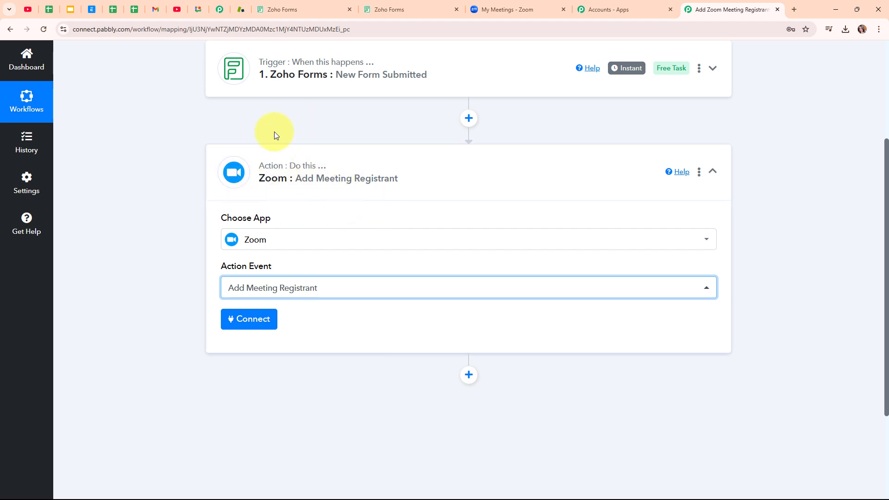
pyautogui.click(248, 324)
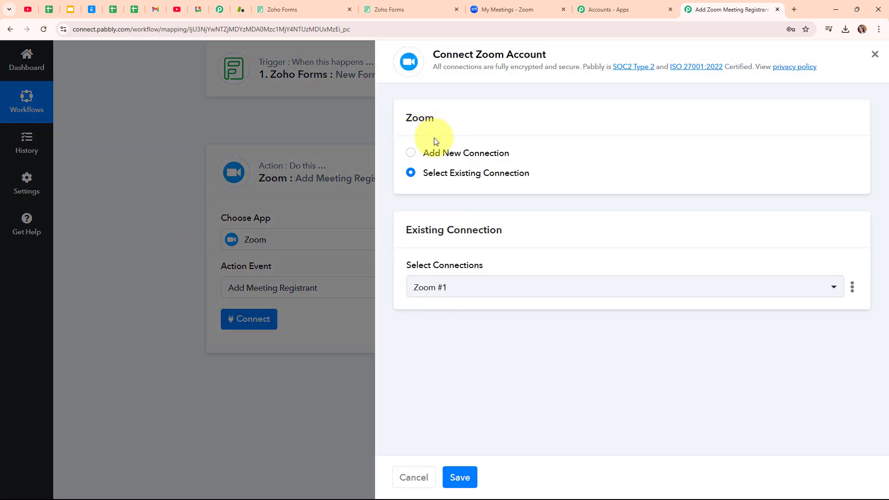
# Add a new Zoom connection to the Zoom action step and authorize it
pyautogui.click(410, 154)
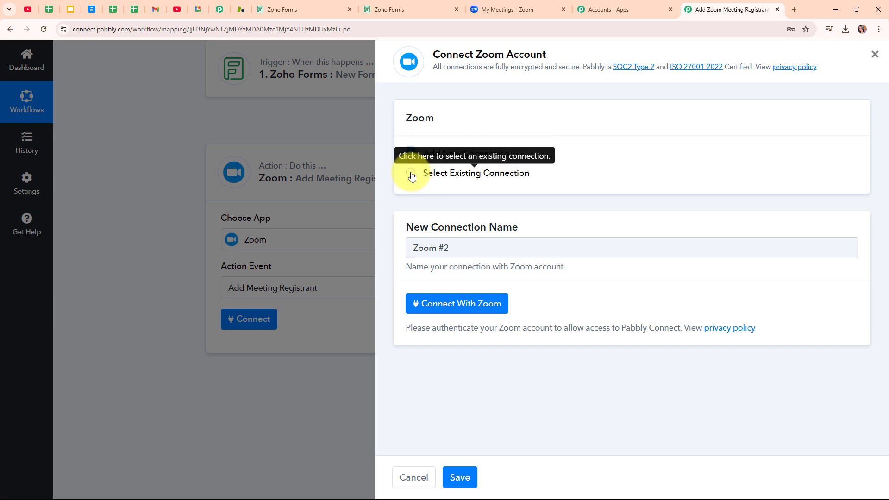
pyautogui.click(475, 307)
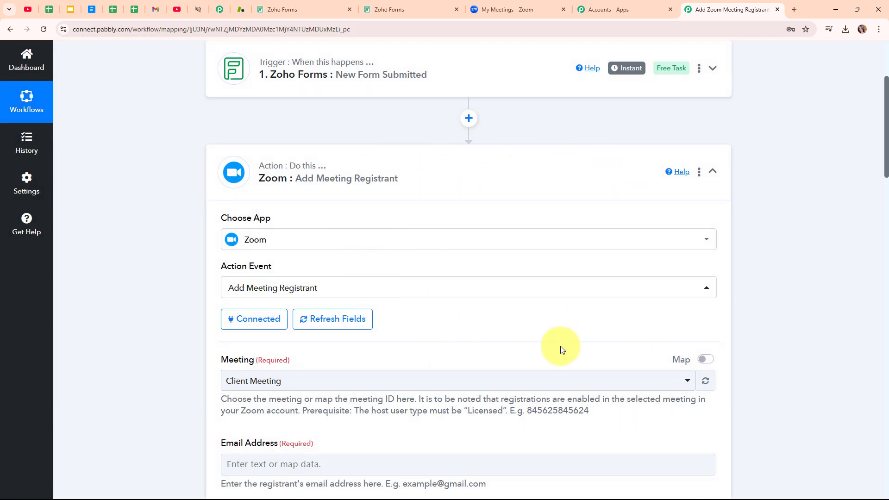
# Switch to Zoom's My Meetings page to see upcoming meetings like Workshop 2.0
pyautogui.scroll(-4, 522, 349)
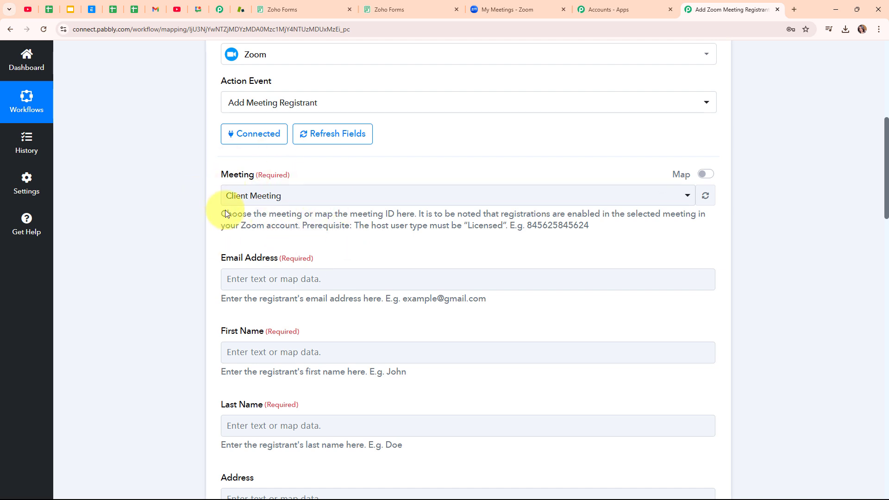
pyautogui.click(516, 6)
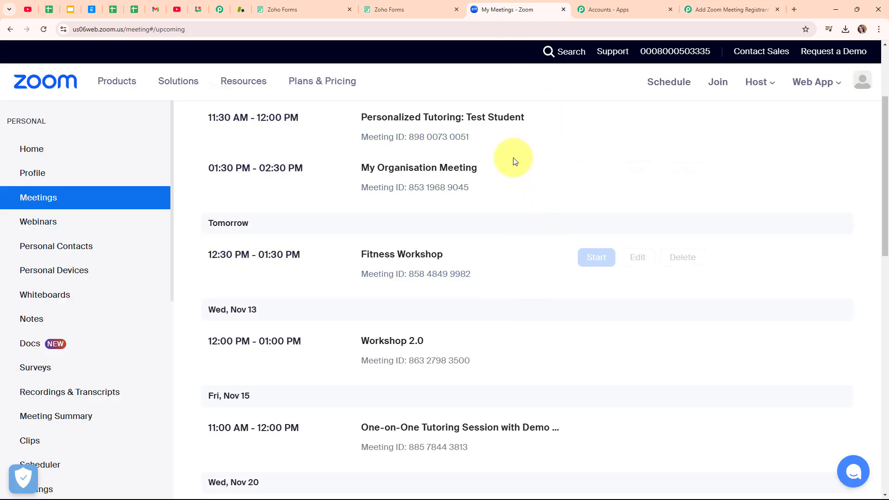
# Locate Workshop 2.0 in Zoom, then select it as the meeting in Pabbly's Zoom step
pyautogui.scroll(-2, 517, 278)
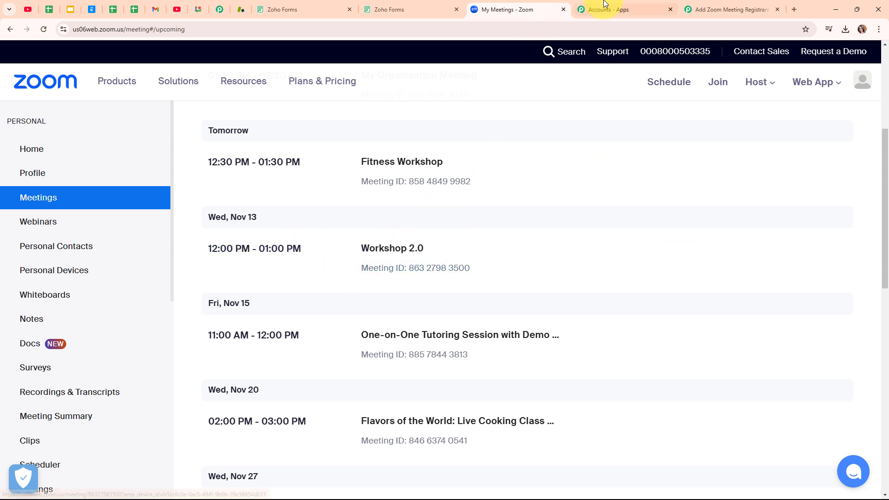
pyautogui.click(689, 8)
pyautogui.click(369, 197)
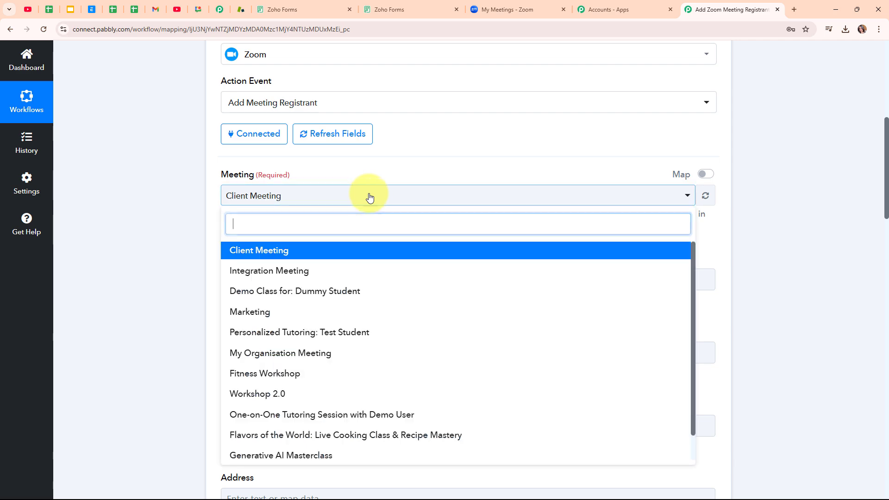
pyautogui.click(352, 392)
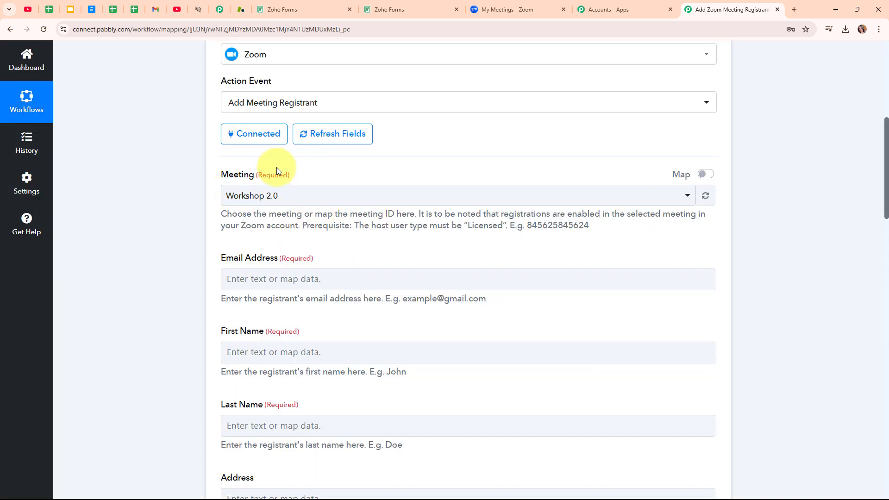
pyautogui.scroll(-2, 413, 242)
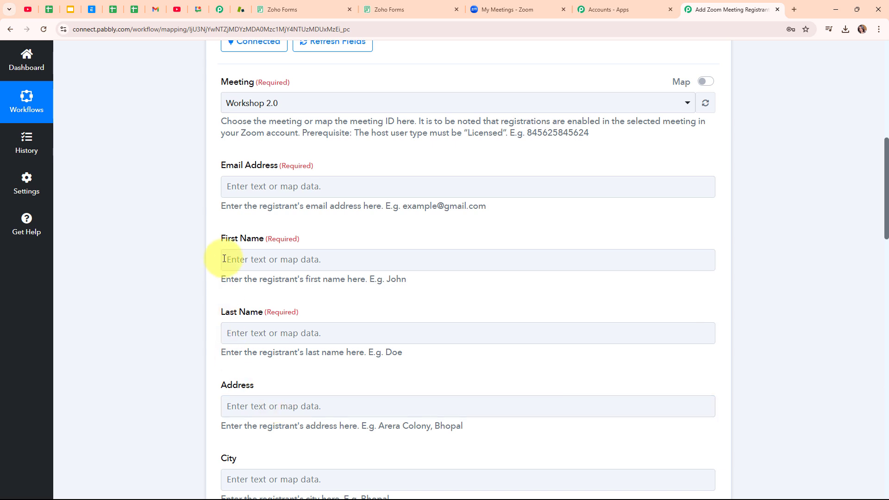
# Map the Zoho Forms submission's Email into the Zoom Email Address field
pyautogui.click(238, 187)
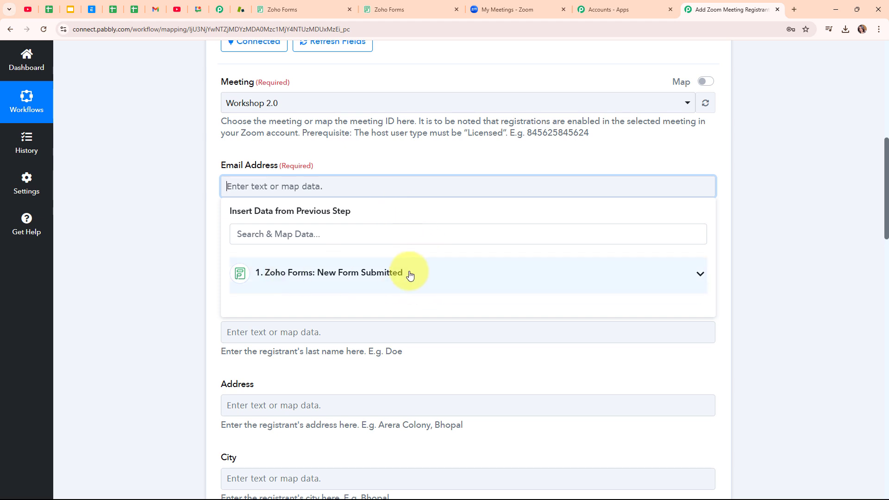
pyautogui.click(347, 281)
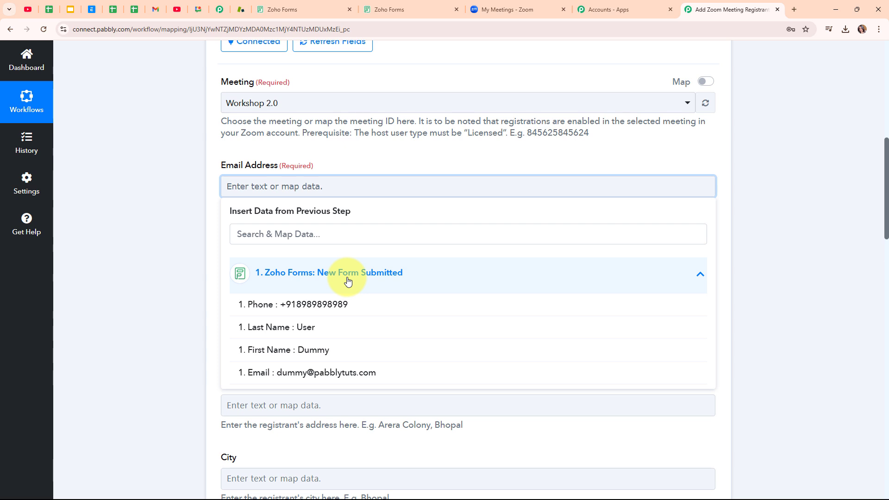
pyautogui.click(352, 384)
pyautogui.click(169, 271)
pyautogui.scroll(-2, 277, 186)
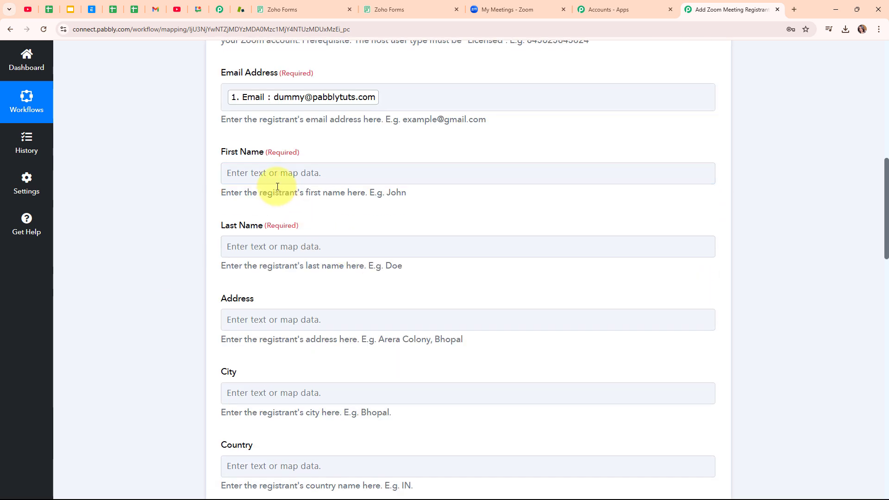
# Map the submission's First Name and Last Name into the matching Zoom fields
pyautogui.click(277, 179)
pyautogui.click(301, 259)
pyautogui.click(314, 341)
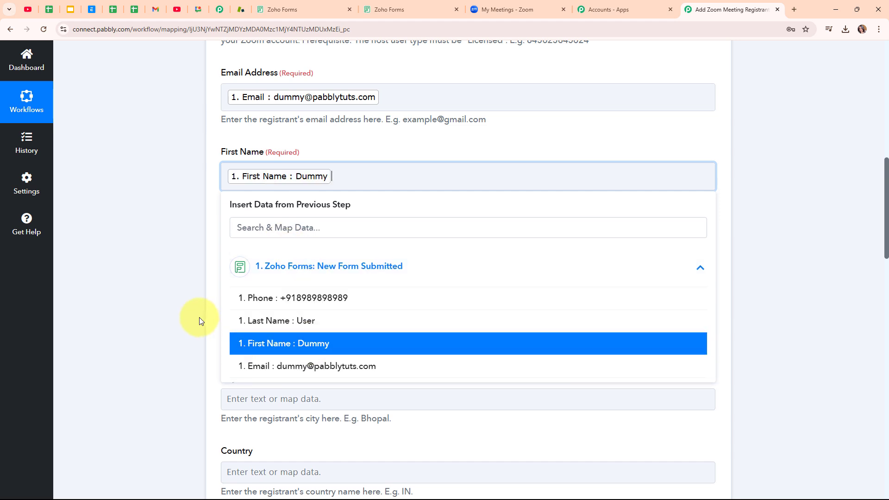
pyautogui.click(200, 321)
pyautogui.click(319, 256)
pyautogui.click(336, 346)
pyautogui.click(338, 391)
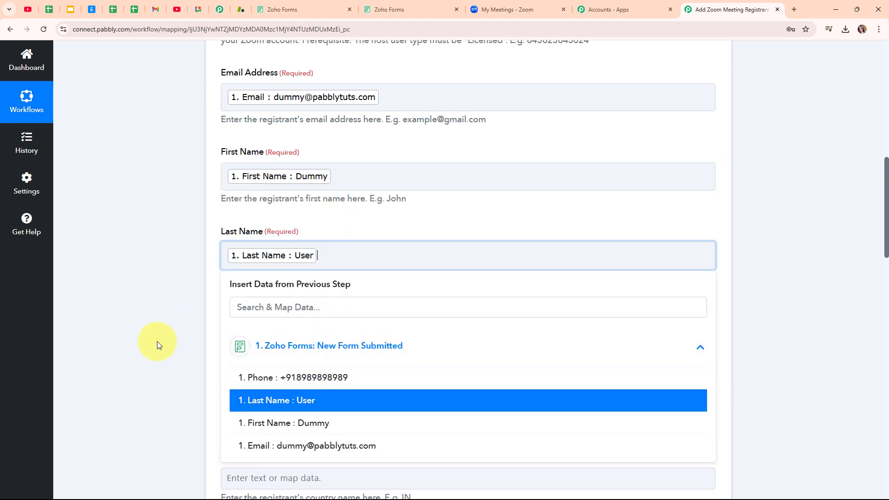
pyautogui.click(157, 345)
pyautogui.scroll(-4, 602, 308)
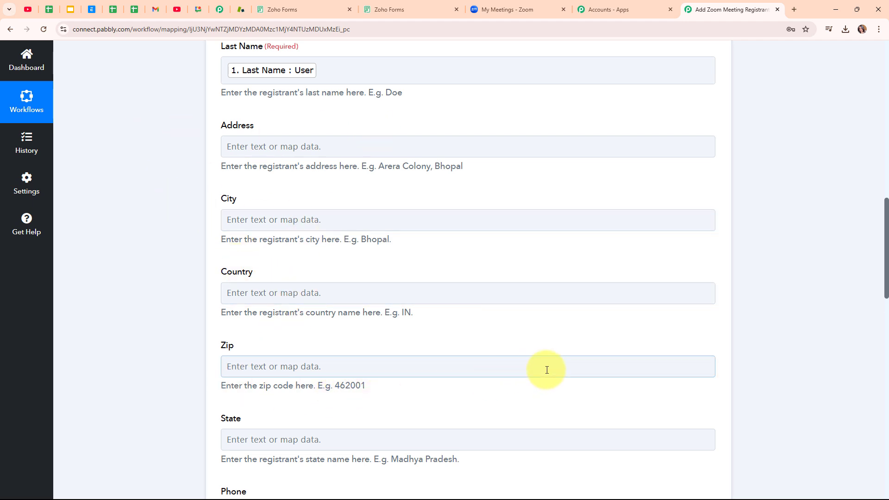
pyautogui.scroll(-5, 551, 338)
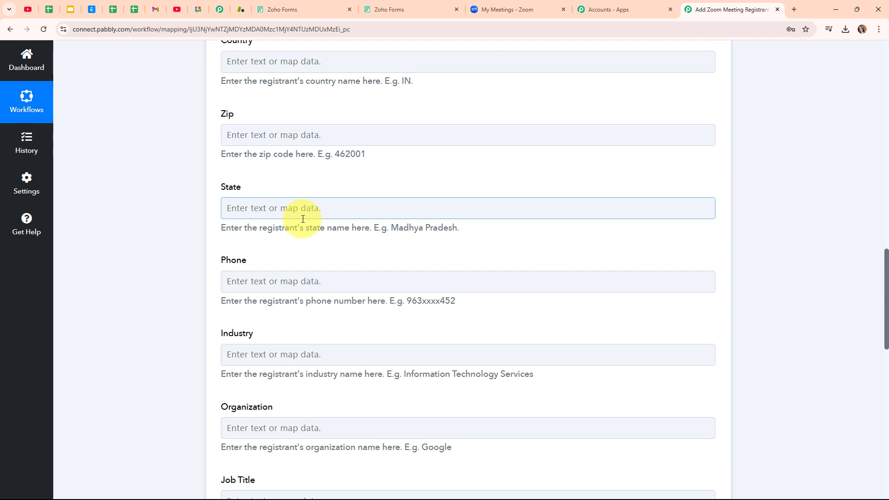
# Fill the Zoom Phone field with the Phone value from the Zoho Forms submission
pyautogui.click(273, 283)
pyautogui.click(357, 382)
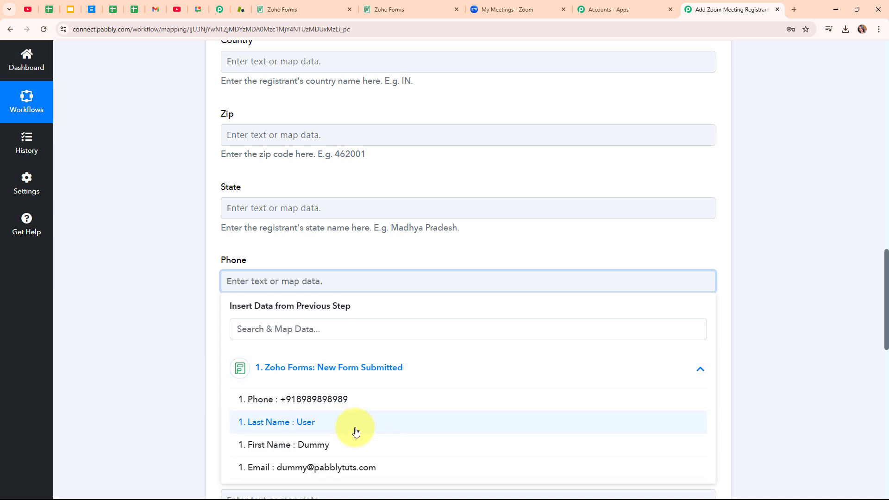
pyautogui.click(337, 399)
pyautogui.scroll(-4, 589, 335)
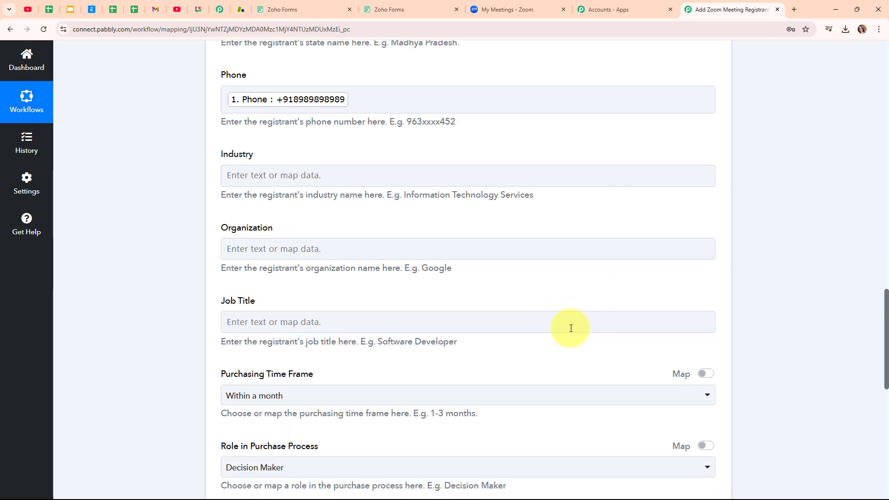
pyautogui.scroll(-3, 571, 328)
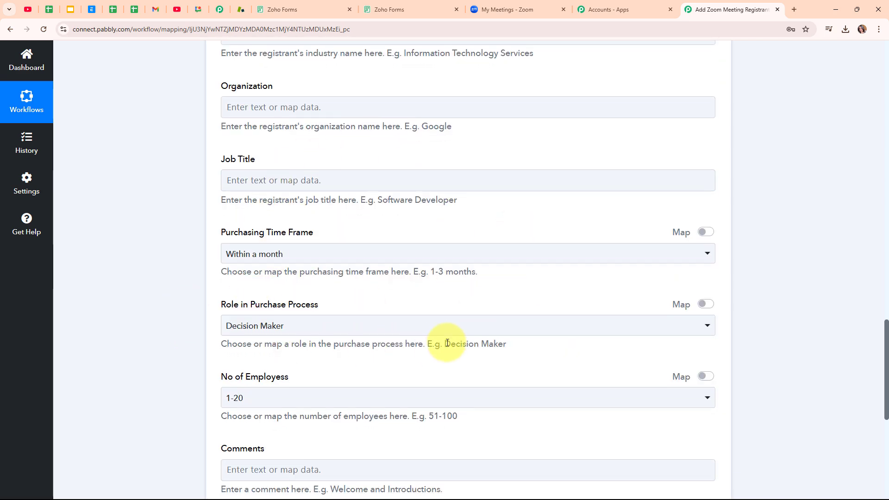
pyautogui.scroll(-4, 447, 342)
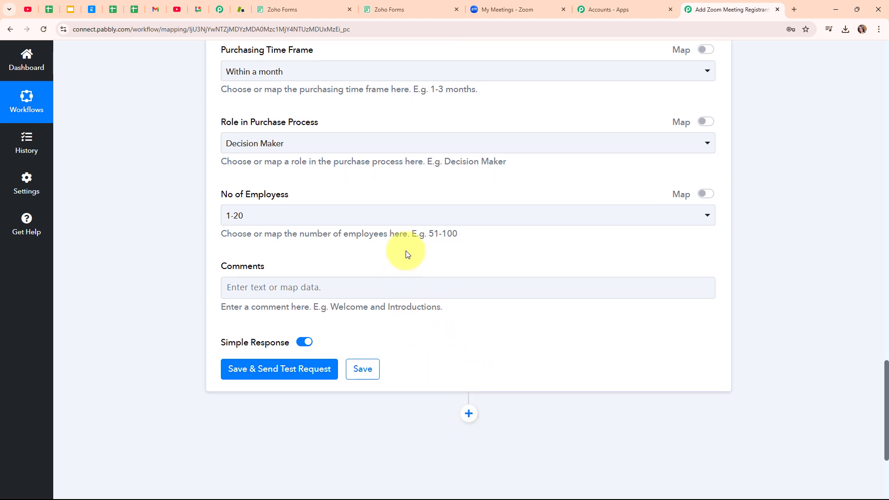
# Save and test the Zoom step, check the new Workshop 2.0 registrant response, then collapse it
pyautogui.click(258, 371)
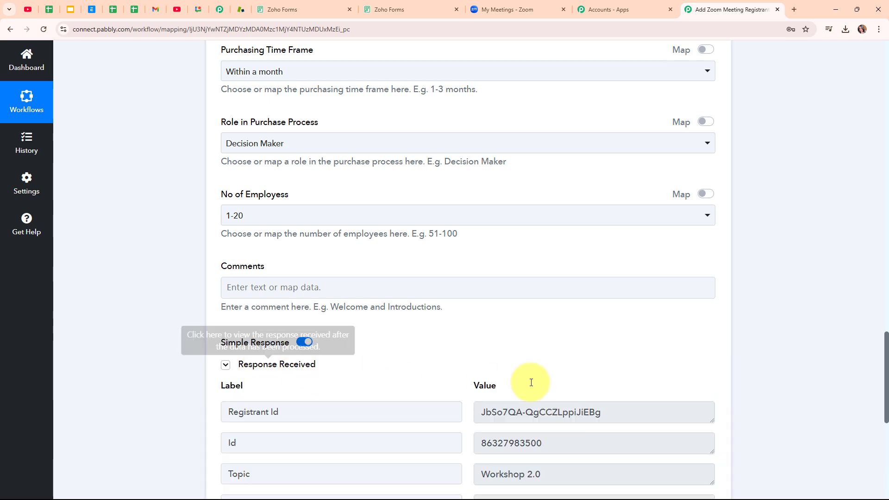
pyautogui.scroll(-1, 803, 378)
pyautogui.scroll(-3, 740, 356)
pyautogui.scroll(12, 767, 277)
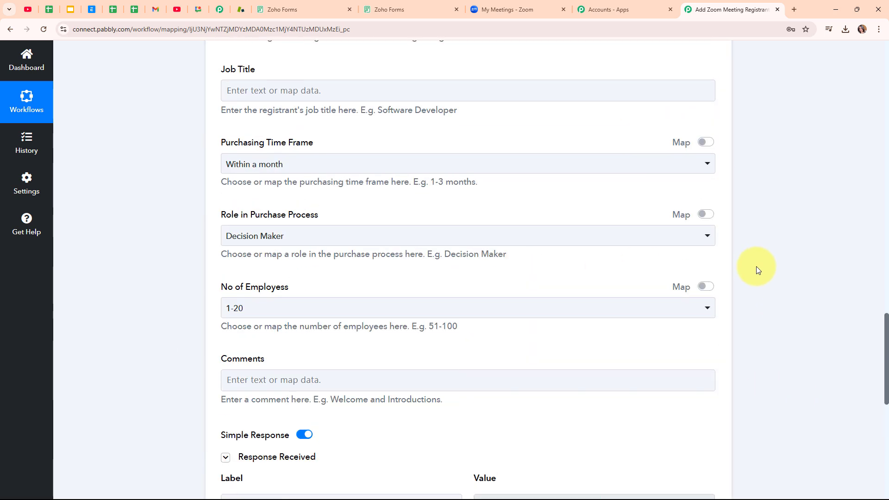
pyautogui.scroll(15, 756, 269)
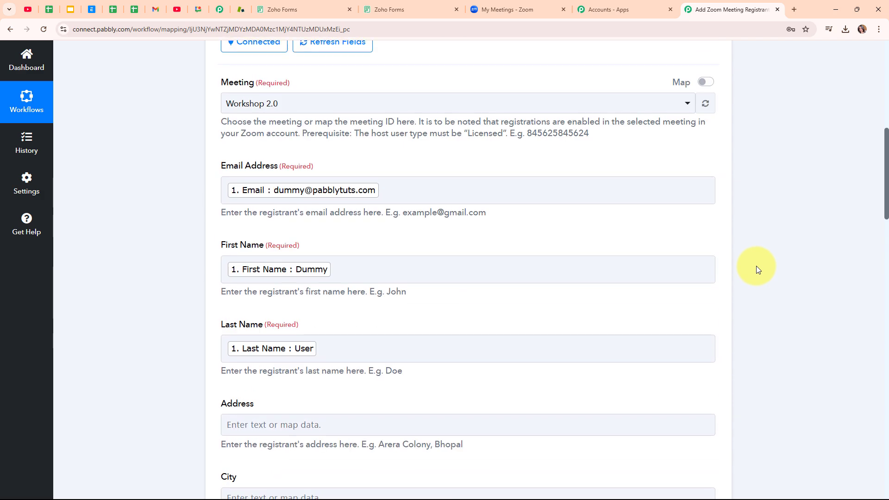
pyautogui.scroll(3, 756, 265)
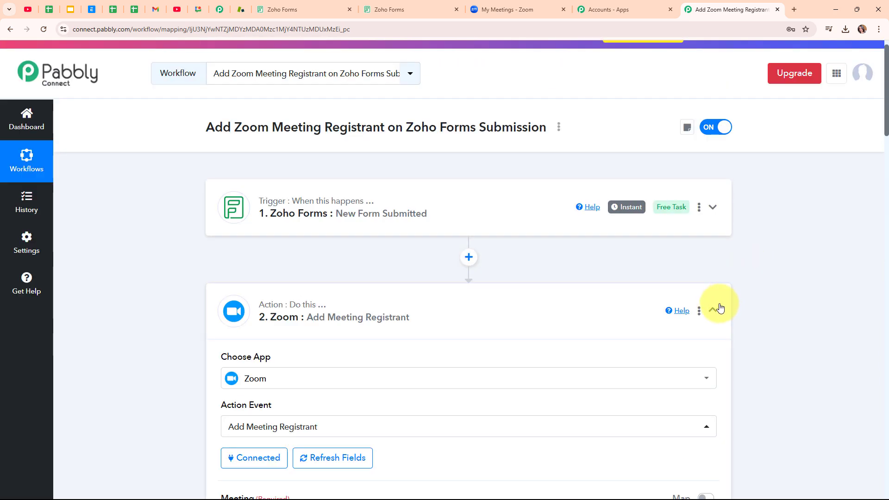
pyautogui.click(720, 308)
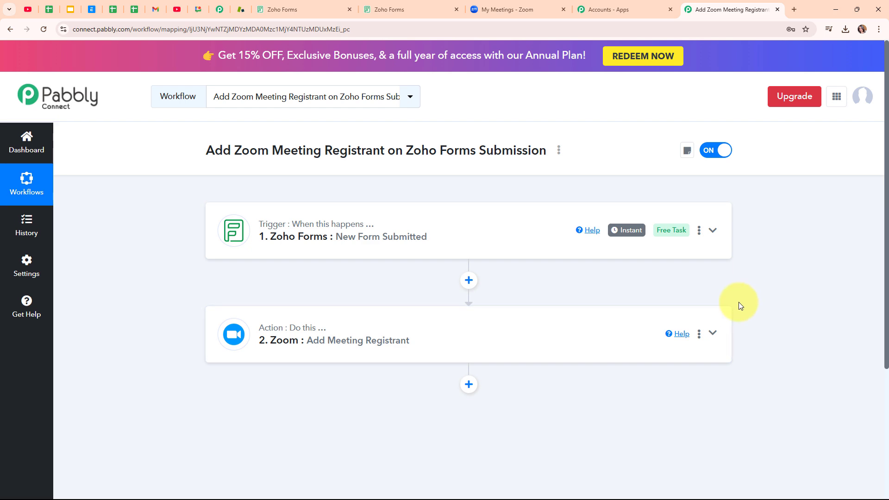
pyautogui.click(510, 10)
pyautogui.click(403, 248)
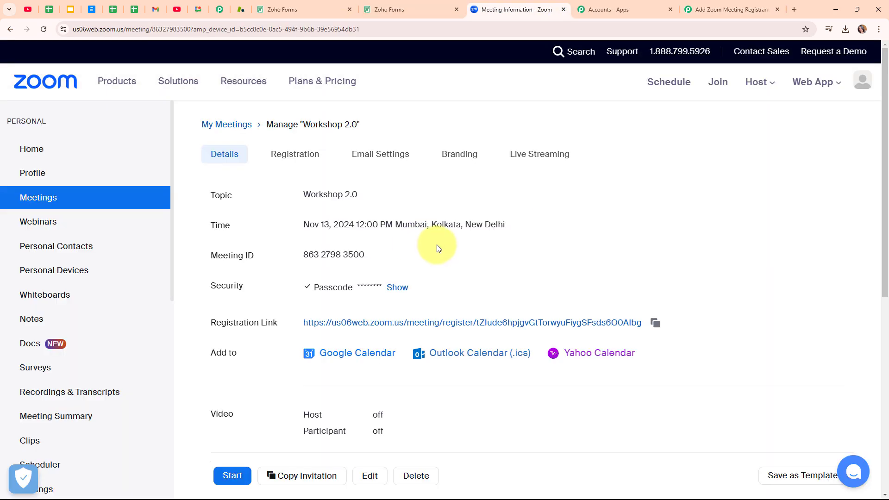
pyautogui.click(298, 154)
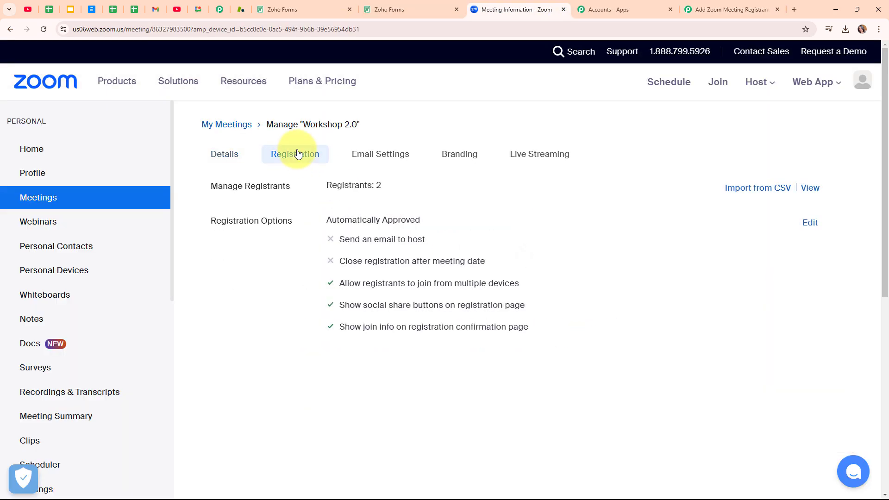
pyautogui.click(809, 190)
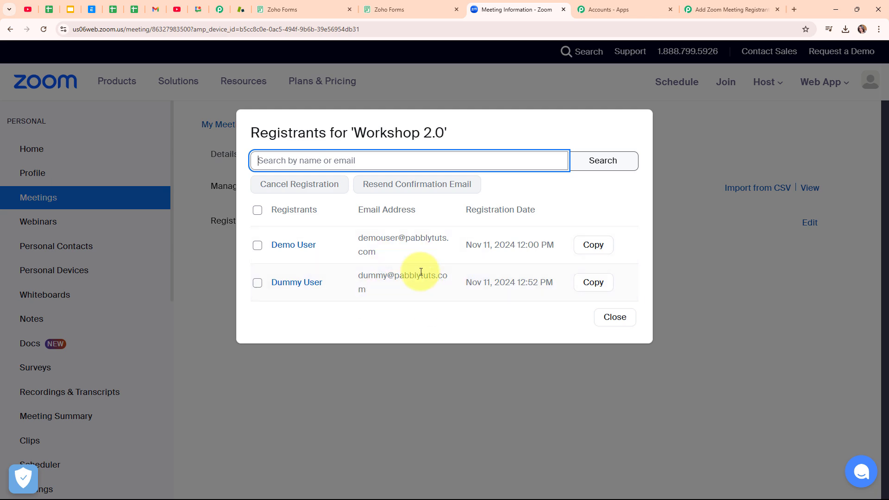
pyautogui.click(592, 314)
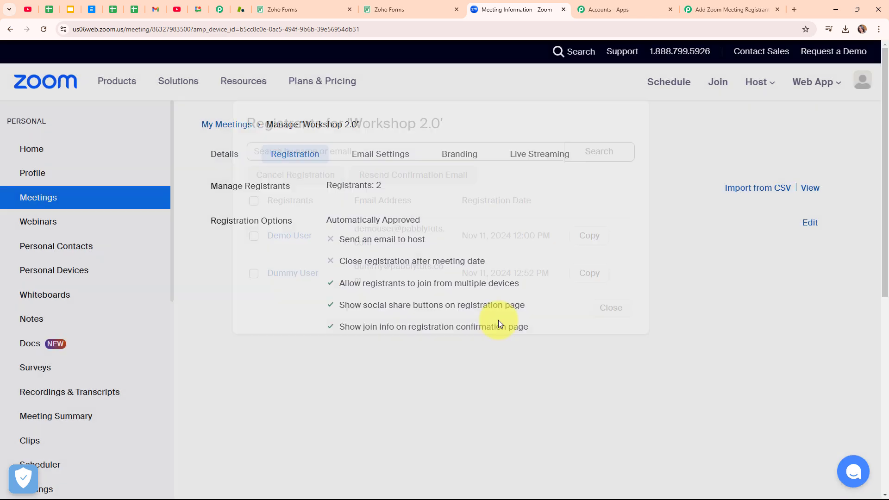
pyautogui.click(700, 5)
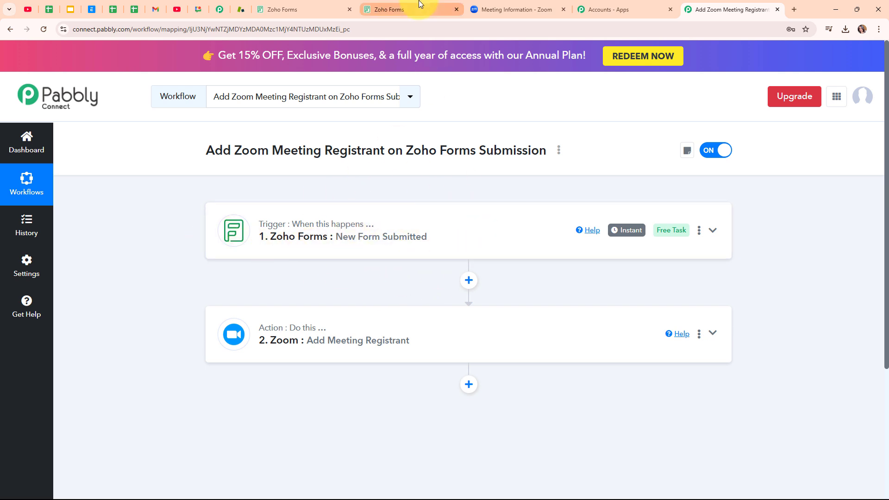
# Submit the Workshop Registration Form as 'Test User' with the saved test e-mail and a phone number
pyautogui.click(388, 9)
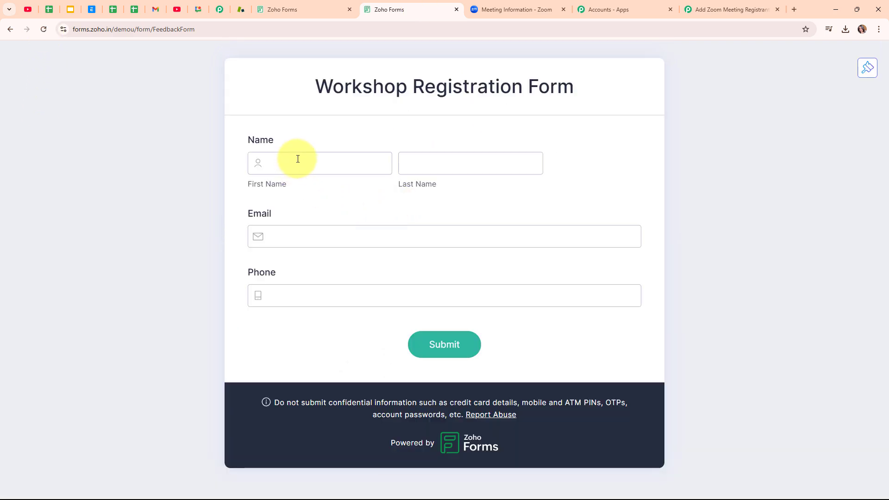
pyautogui.click(298, 158)
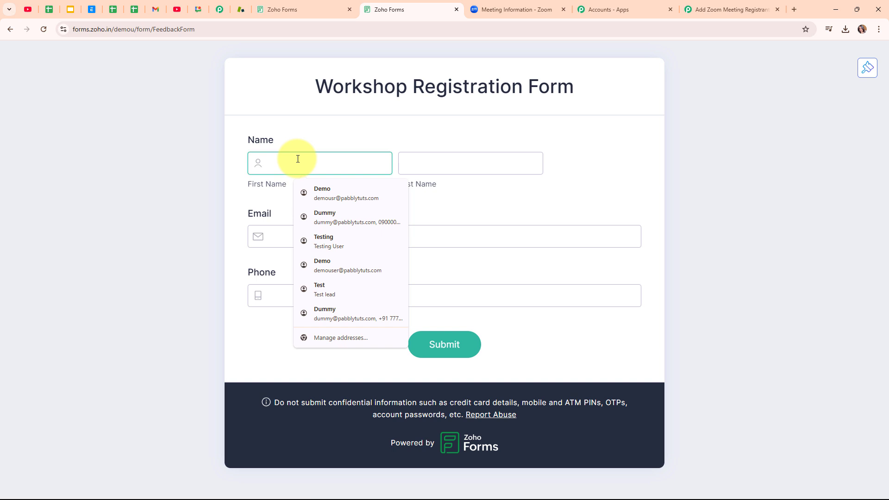
pyautogui.write('T')
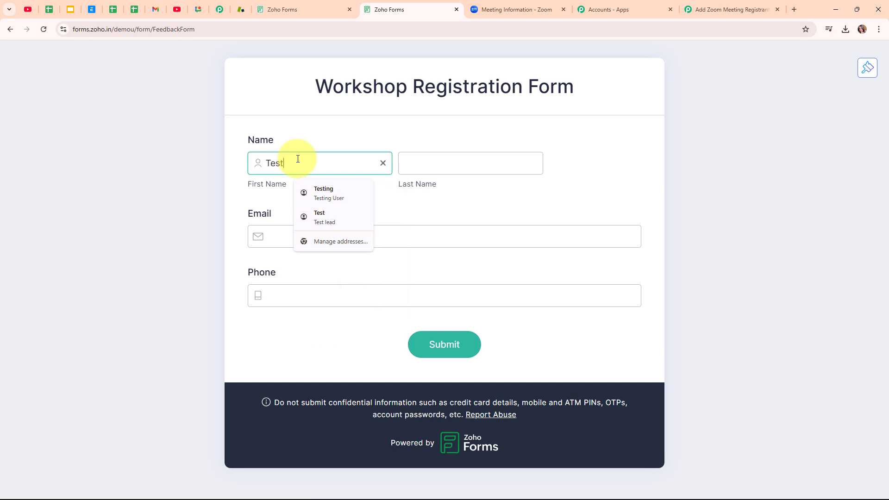
pyautogui.write('est')
pyautogui.click(486, 166)
pyautogui.write('User')
pyautogui.click(354, 232)
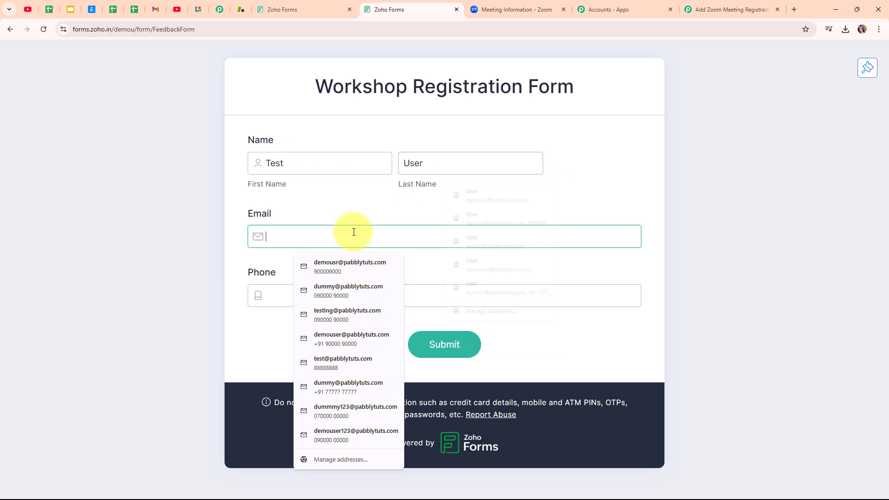
pyautogui.write('test@')
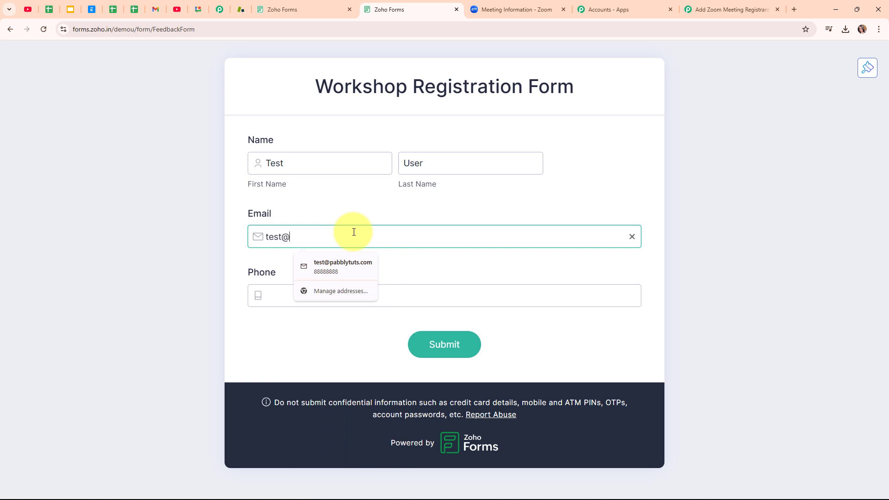
pyautogui.press('Down')
pyautogui.press('Return')
pyautogui.click(446, 289)
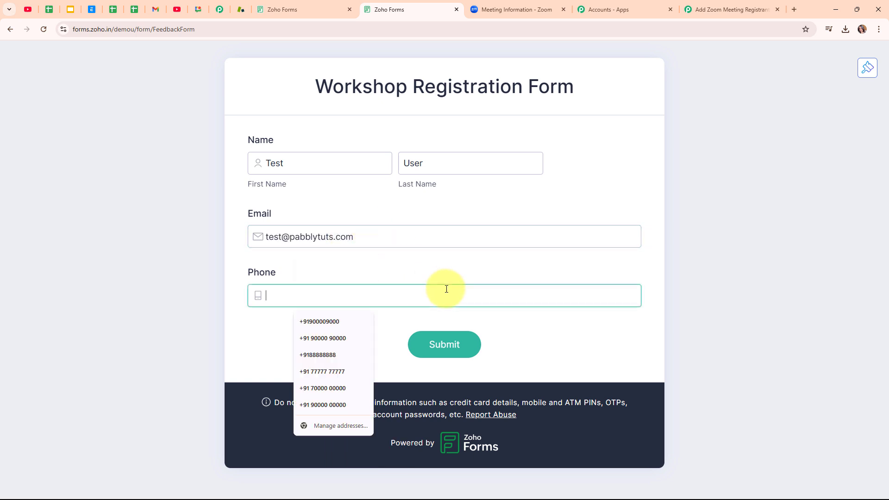
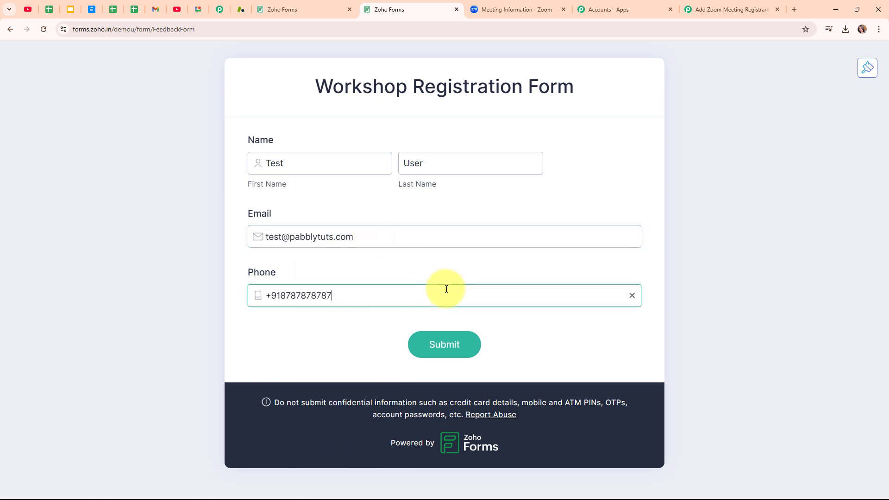
pyautogui.click(462, 349)
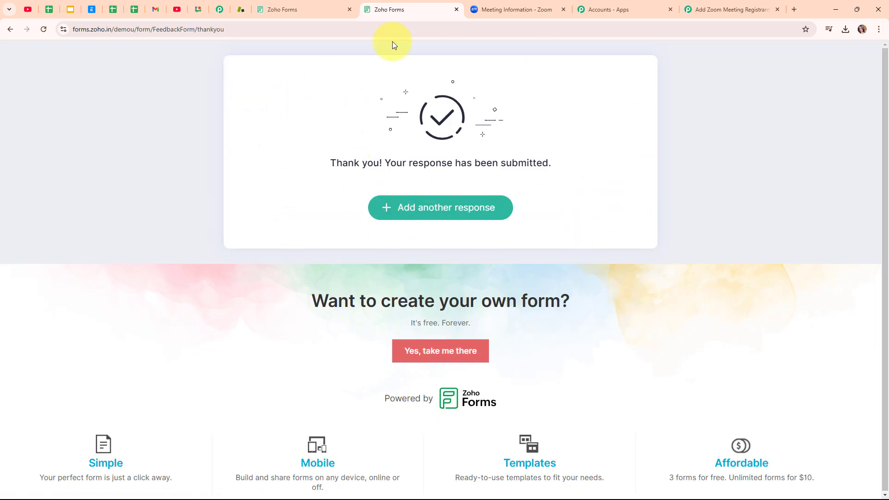
# Refresh Workshop 2.0's registrants in Zoom to confirm three are listed, then return to Pabbly
pyautogui.click(501, 5)
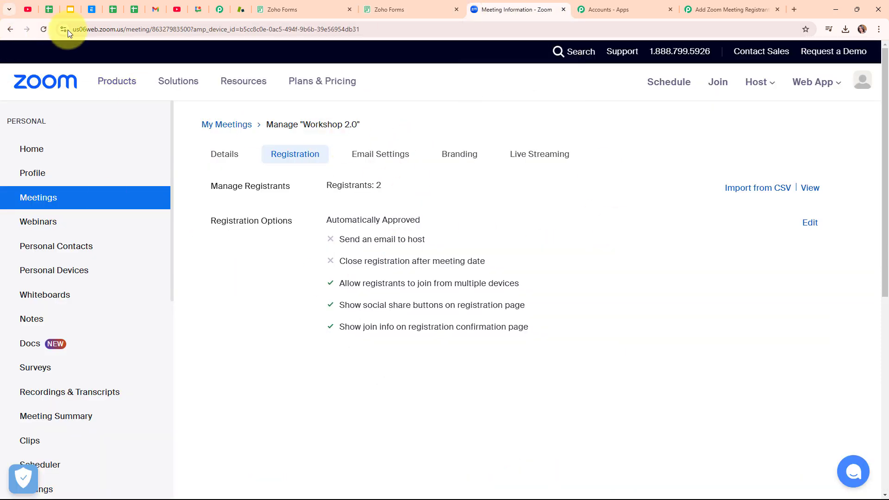
pyautogui.click(42, 29)
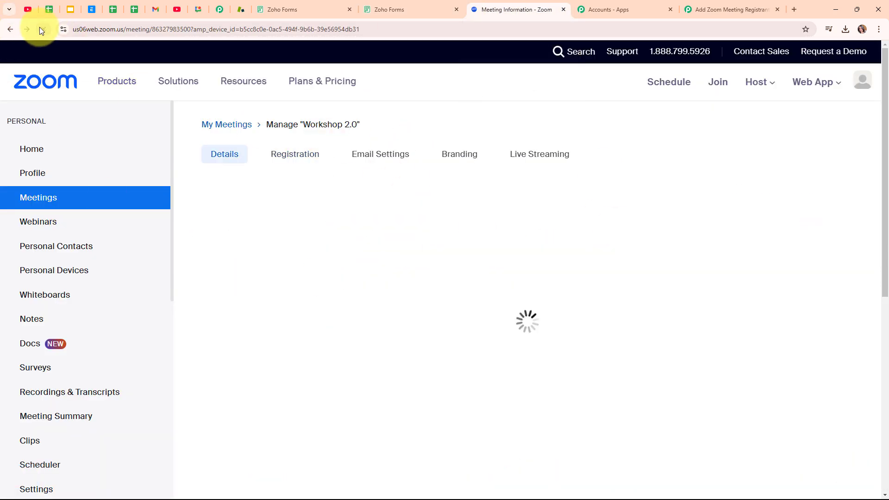
pyautogui.click(304, 157)
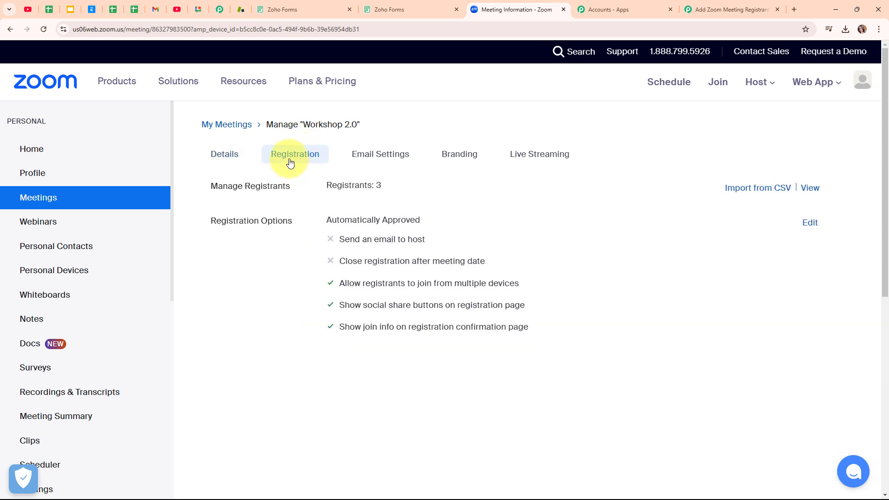
pyautogui.click(813, 195)
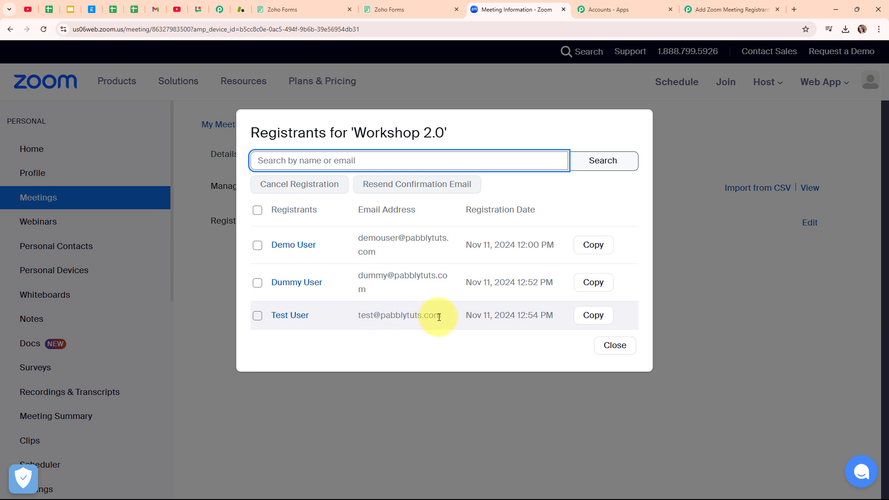
pyautogui.click(760, 4)
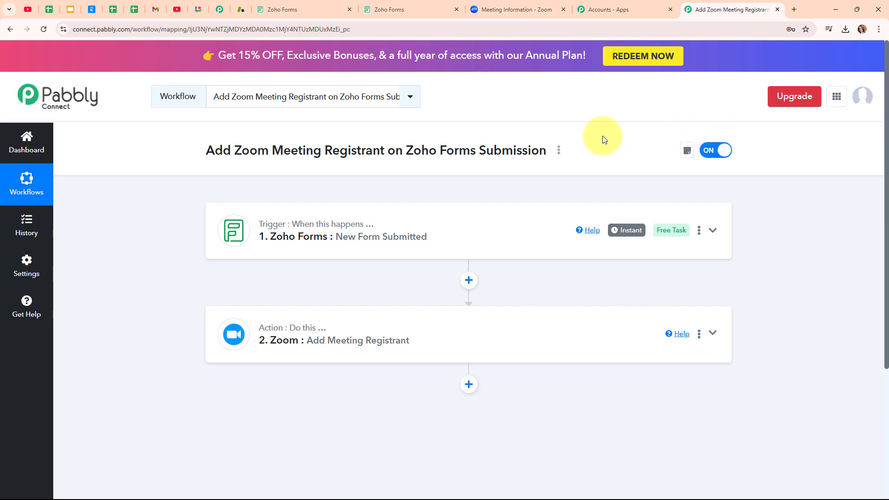